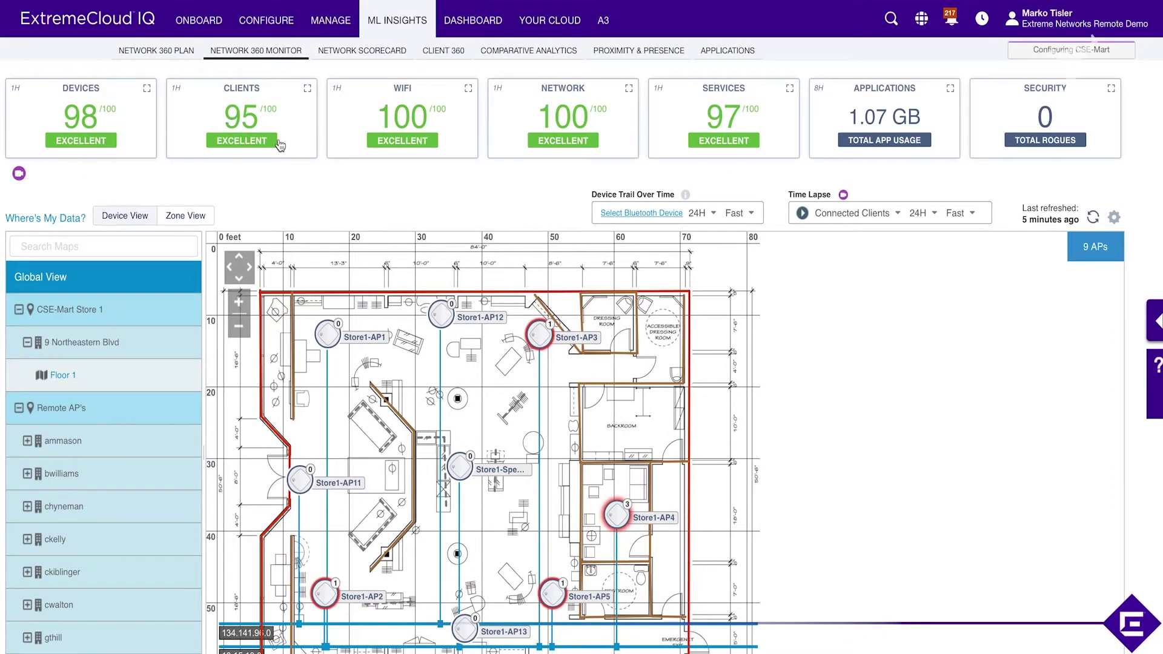
Expand the Client Health report and set its time range to Week, 12/04–12/11.
{"action": "left_click", "coordinate": [308, 88]}
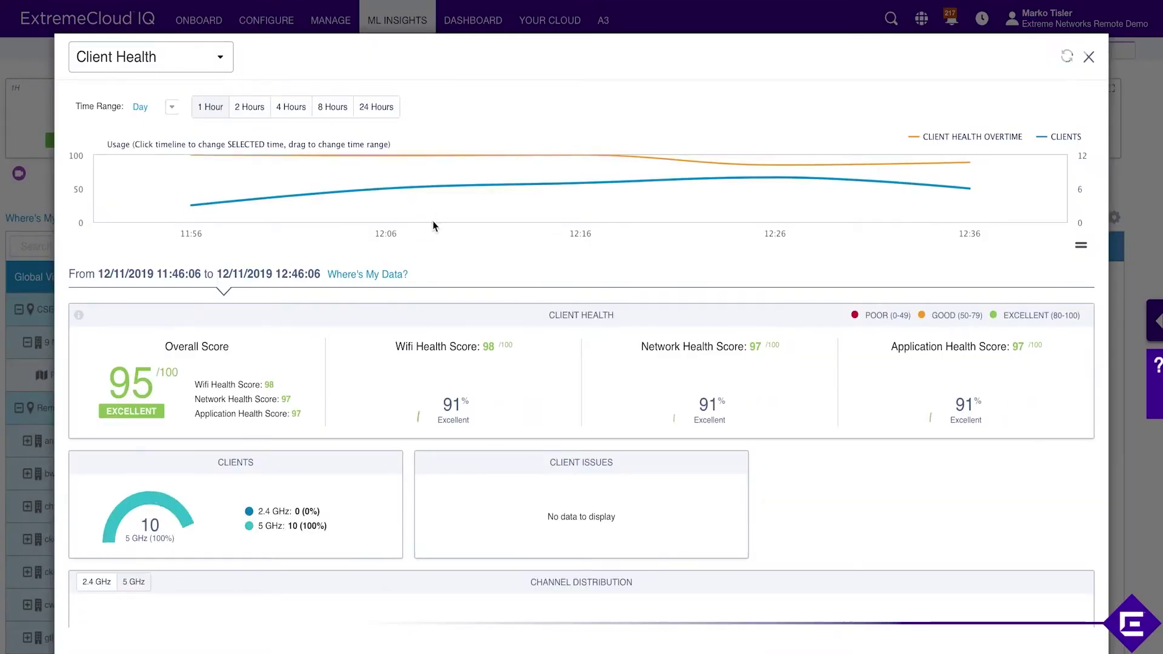
{"action": "left_click", "coordinate": [378, 110]}
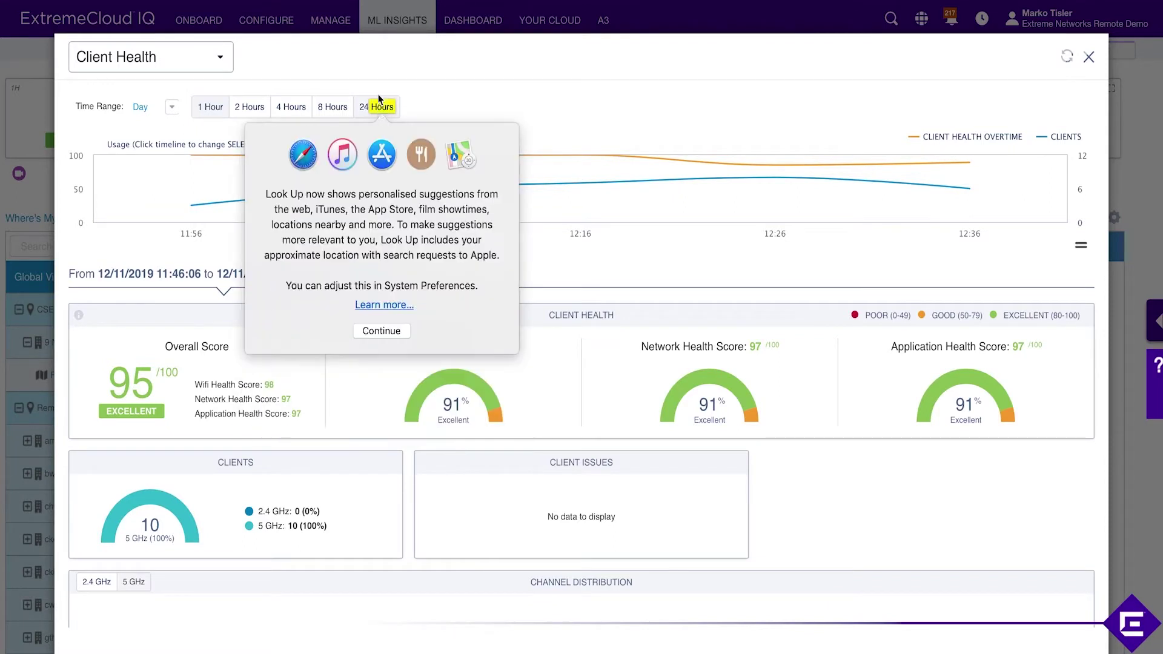
{"action": "left_click", "coordinate": [378, 111]}
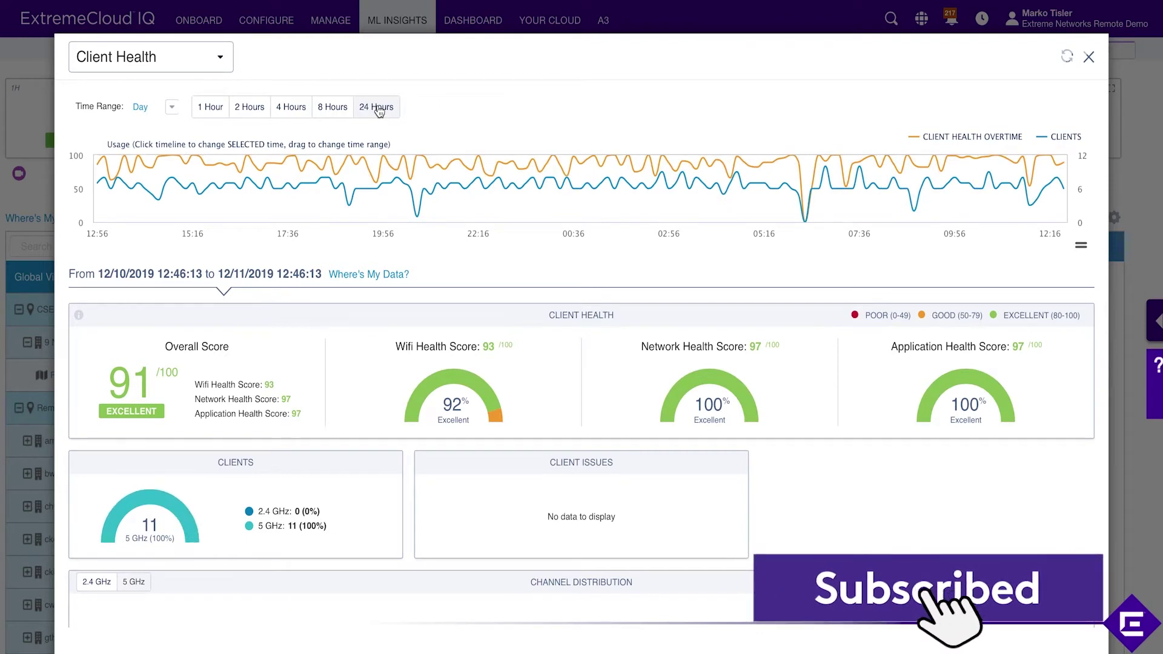
{"action": "left_click", "coordinate": [174, 109]}
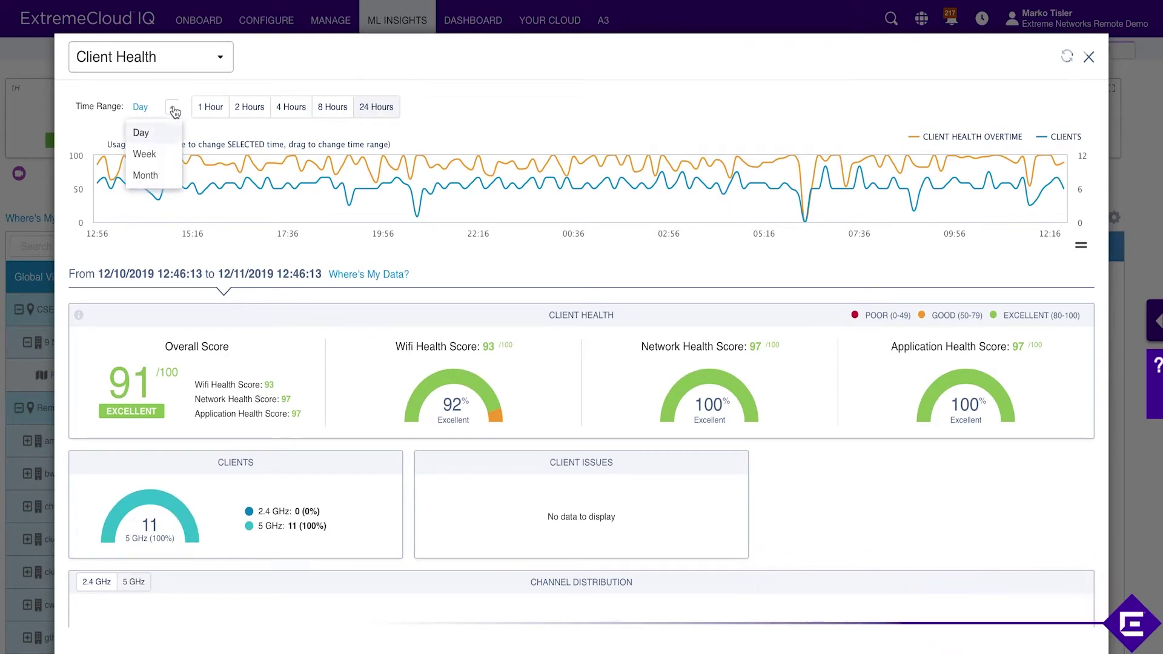
{"action": "left_click", "coordinate": [155, 154]}
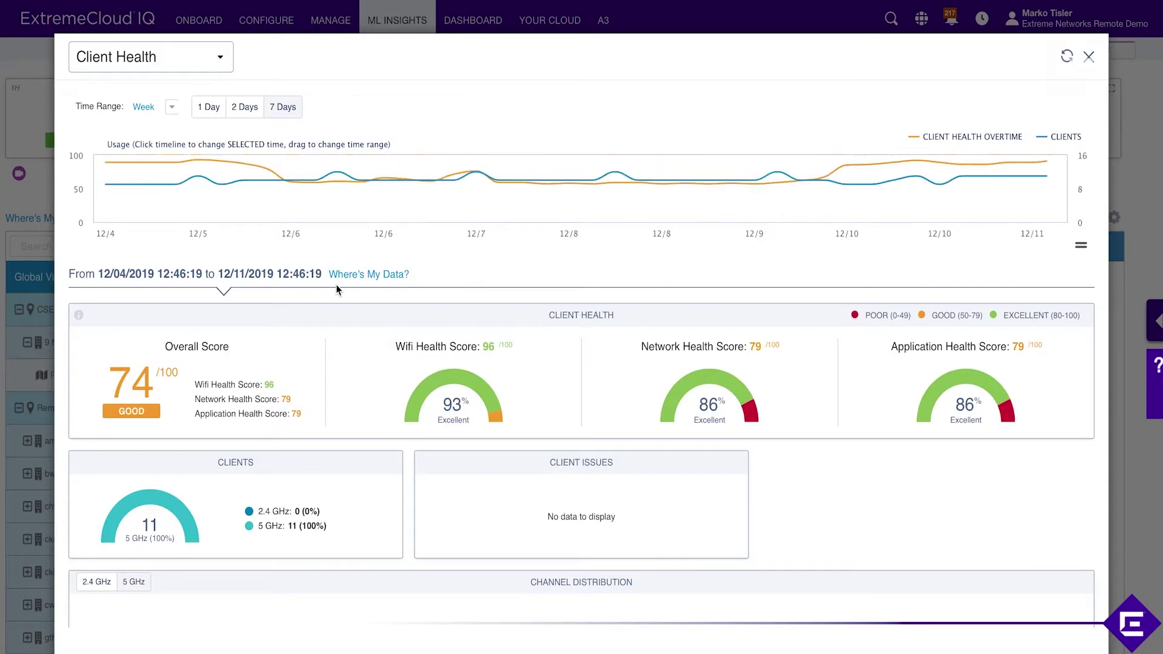
{"action": "mouse_move", "coordinate": [368, 214]}
{"action": "scroll", "coordinate": [231, 394], "scroll_direction": "down", "scroll_amount": 10}
{"action": "scroll", "coordinate": [264, 267], "scroll_direction": "up", "scroll_amount": 10}
{"action": "mouse_move", "coordinate": [497, 421]}
{"action": "left_click_drag", "start_coordinate": [275, 387], "coordinate": [189, 389]}
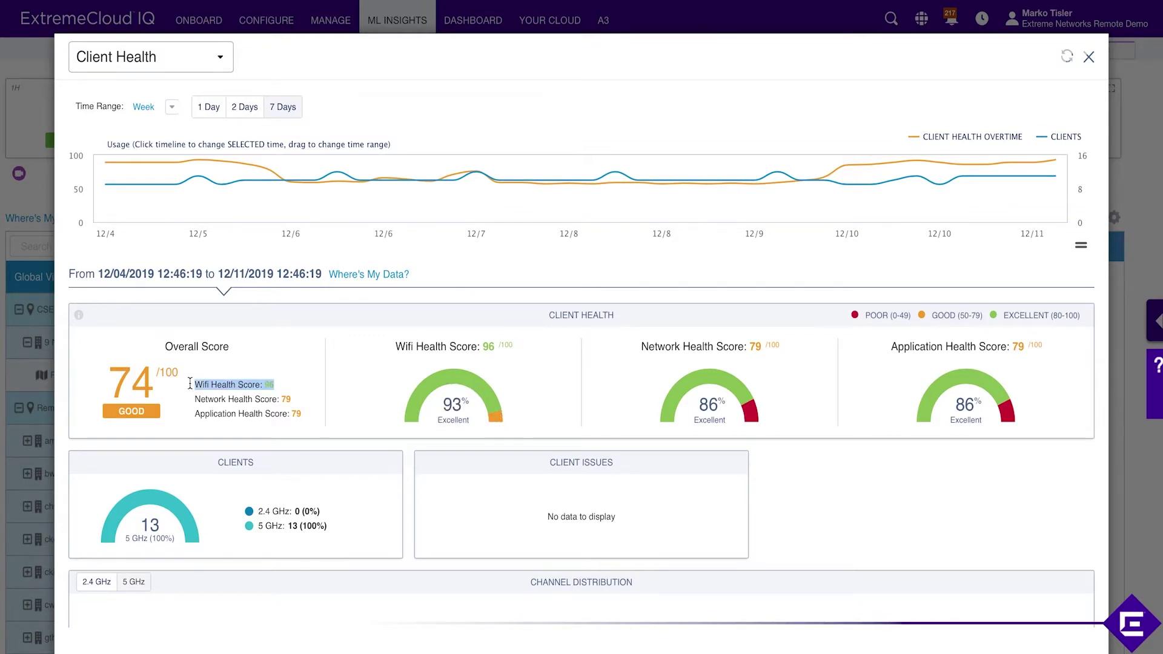
{"action": "left_click", "coordinate": [323, 406]}
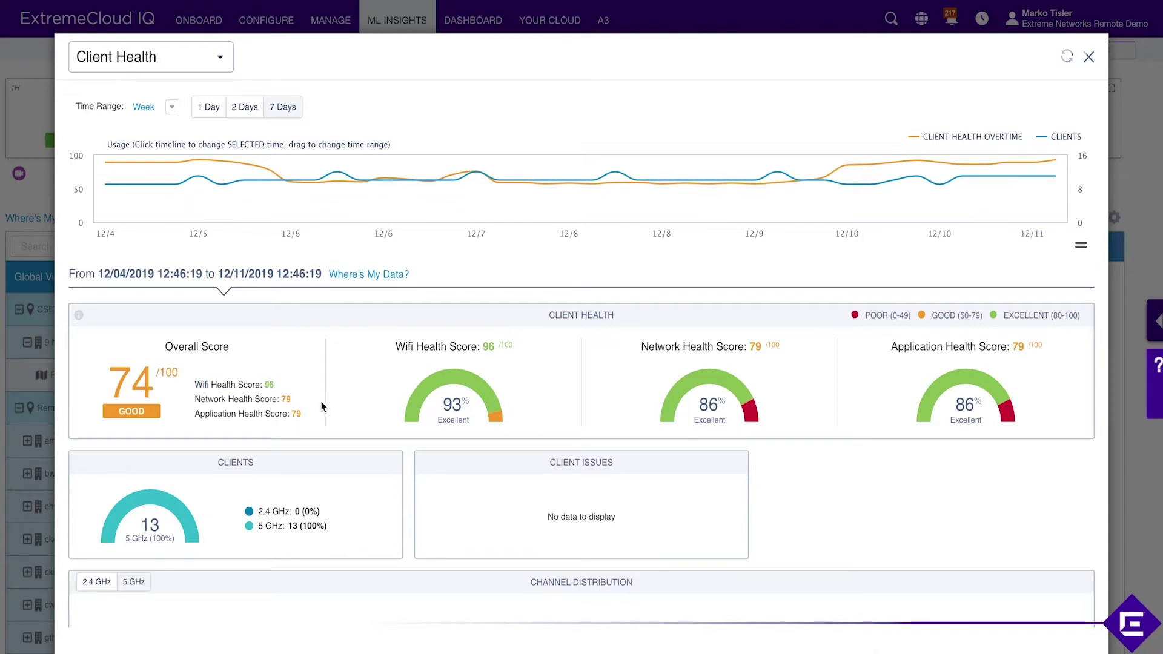
{"action": "mouse_move", "coordinate": [303, 420]}
{"action": "left_mouse_down"}
{"action": "mouse_move", "coordinate": [193, 399]}
{"action": "mouse_move", "coordinate": [213, 401]}
{"action": "left_mouse_up"}
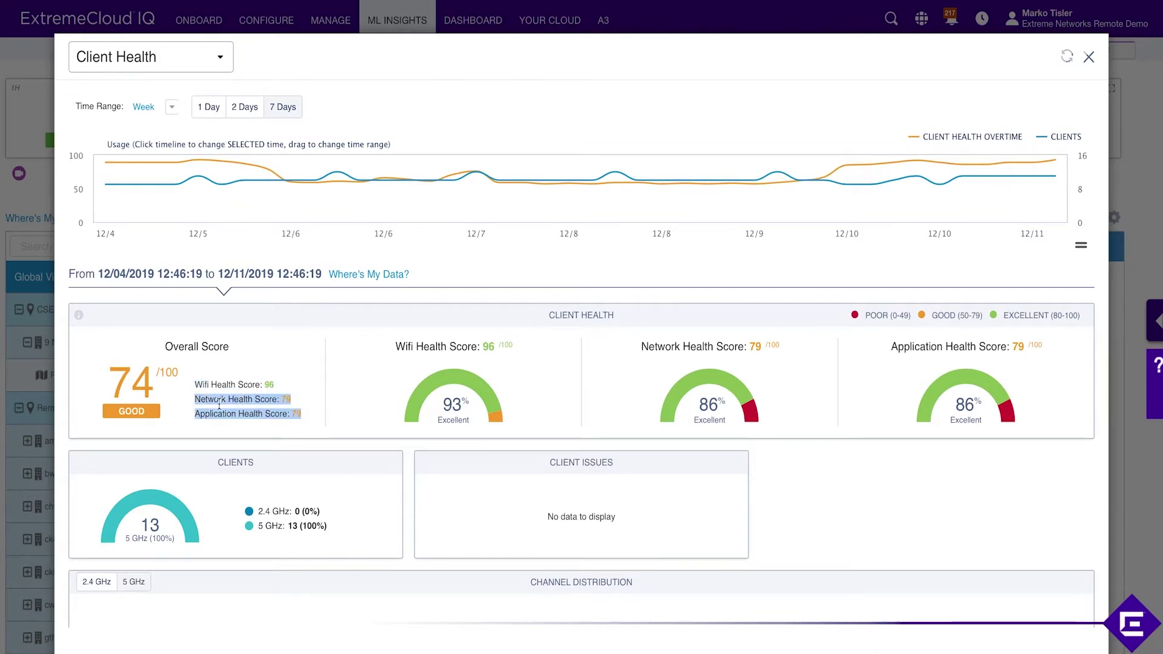
{"action": "left_click", "coordinate": [212, 401]}
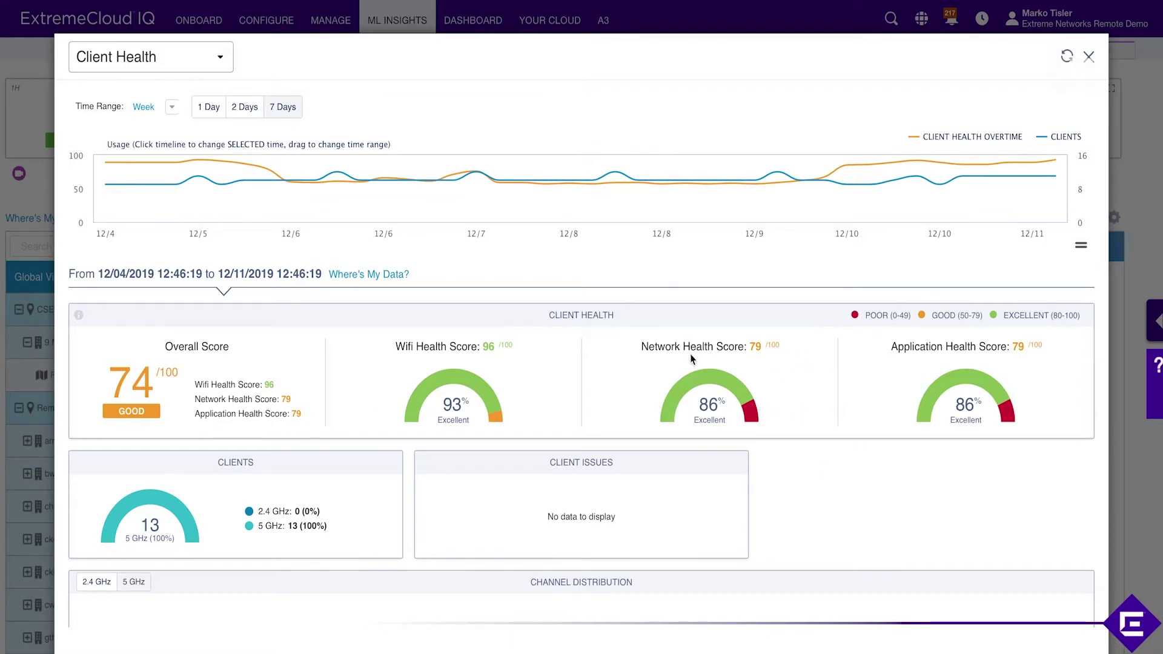
{"action": "left_click_drag", "start_coordinate": [643, 348], "coordinate": [748, 357]}
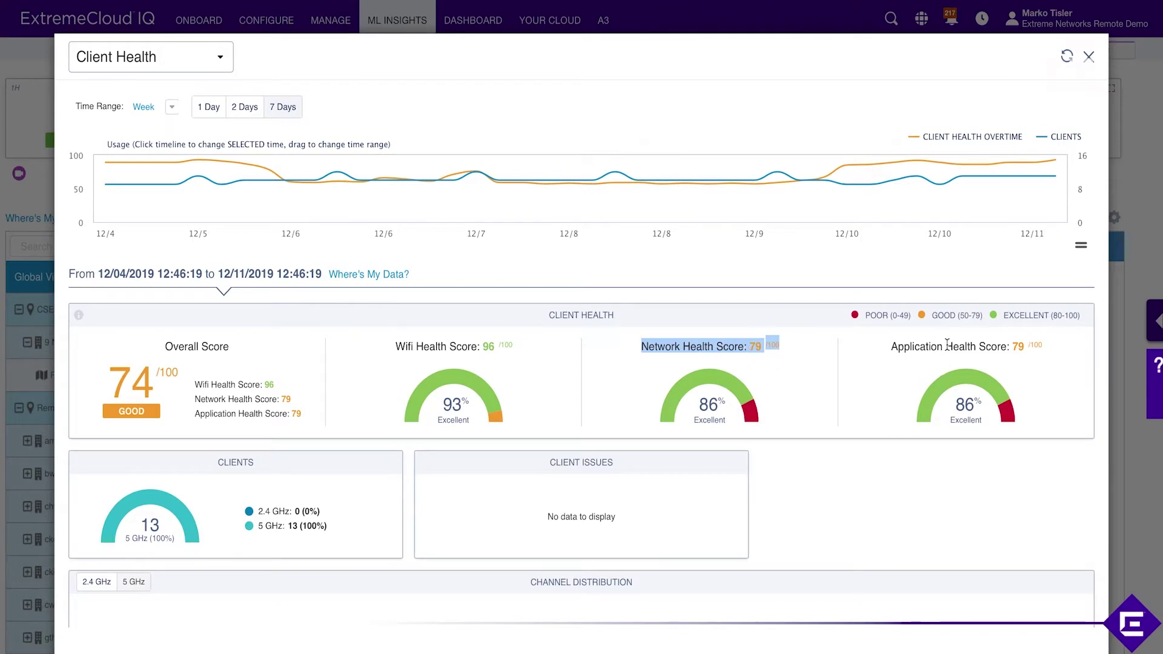
{"action": "left_click_drag", "start_coordinate": [1053, 345], "coordinate": [903, 328]}
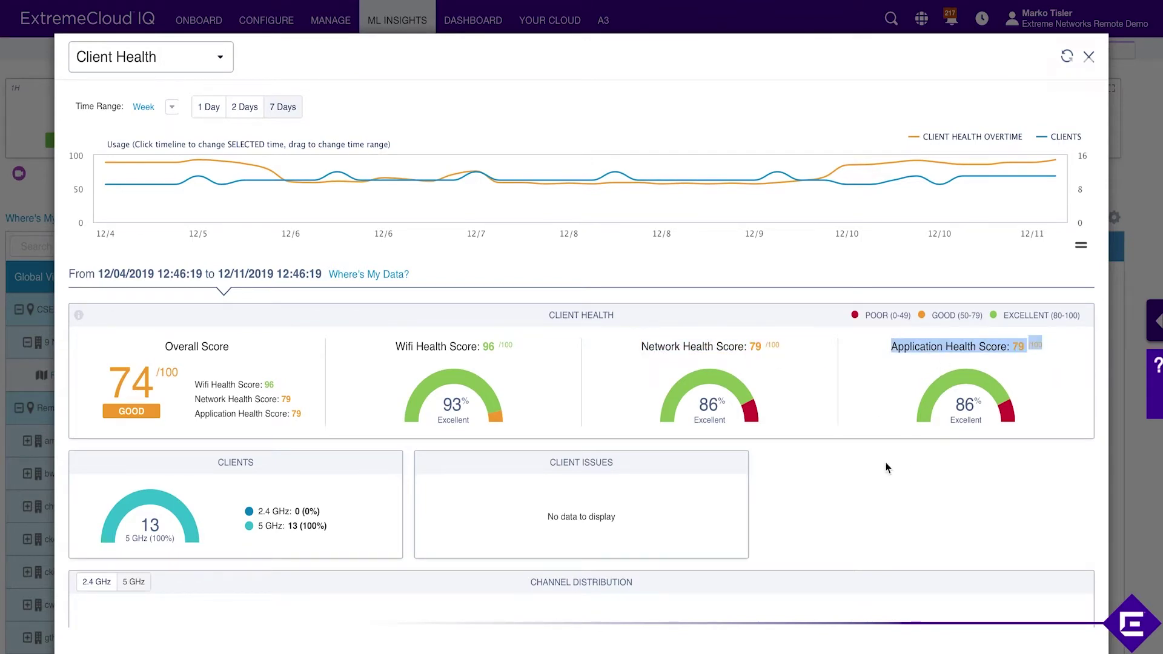
{"action": "scroll", "coordinate": [896, 491], "scroll_direction": "down", "scroll_amount": 5}
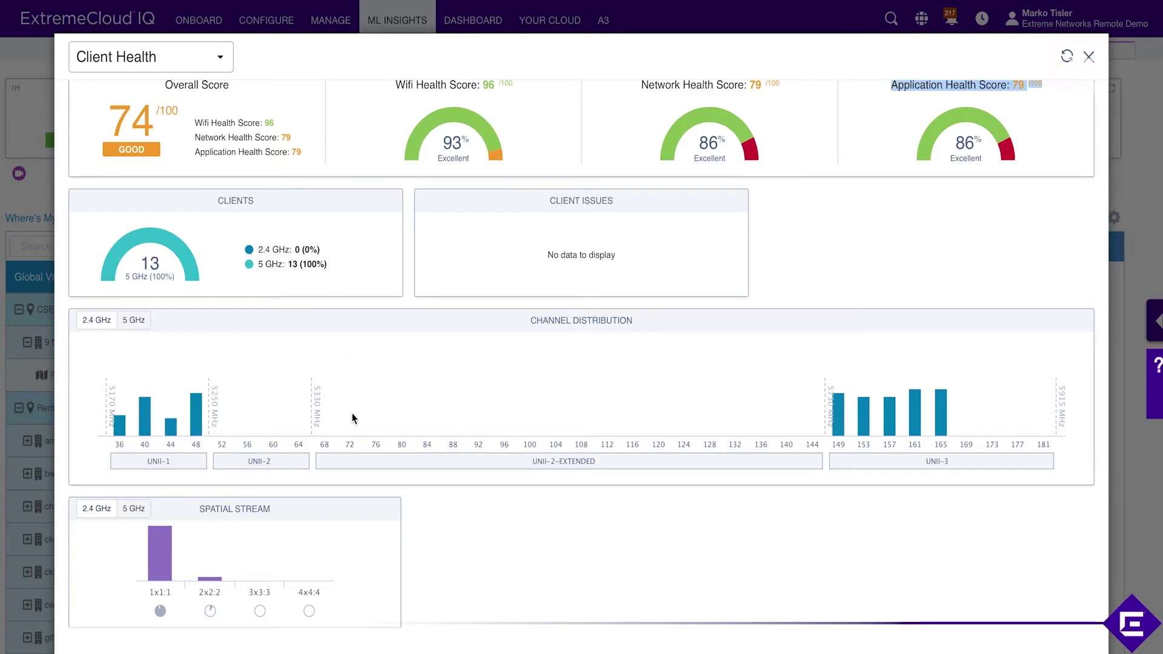
{"action": "scroll", "coordinate": [353, 418], "scroll_direction": "down", "scroll_amount": 1}
{"action": "scroll", "coordinate": [353, 418], "scroll_direction": "down", "scroll_amount": 3}
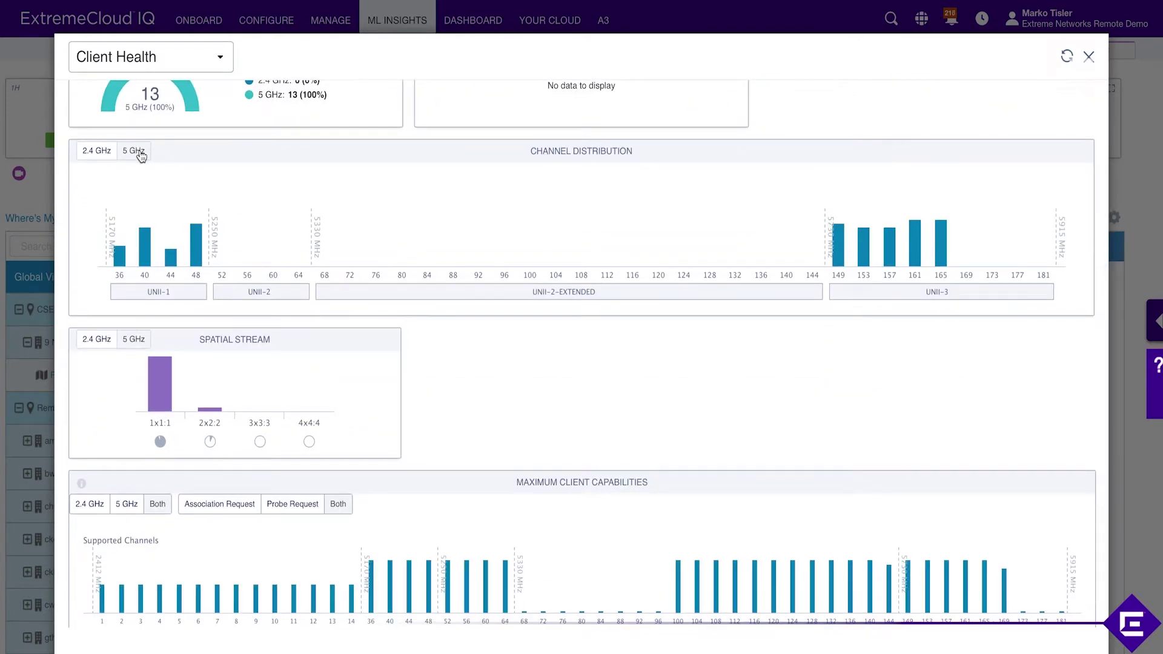
{"action": "mouse_move", "coordinate": [155, 262]}
{"action": "scroll", "coordinate": [416, 394], "scroll_direction": "down", "scroll_amount": 4}
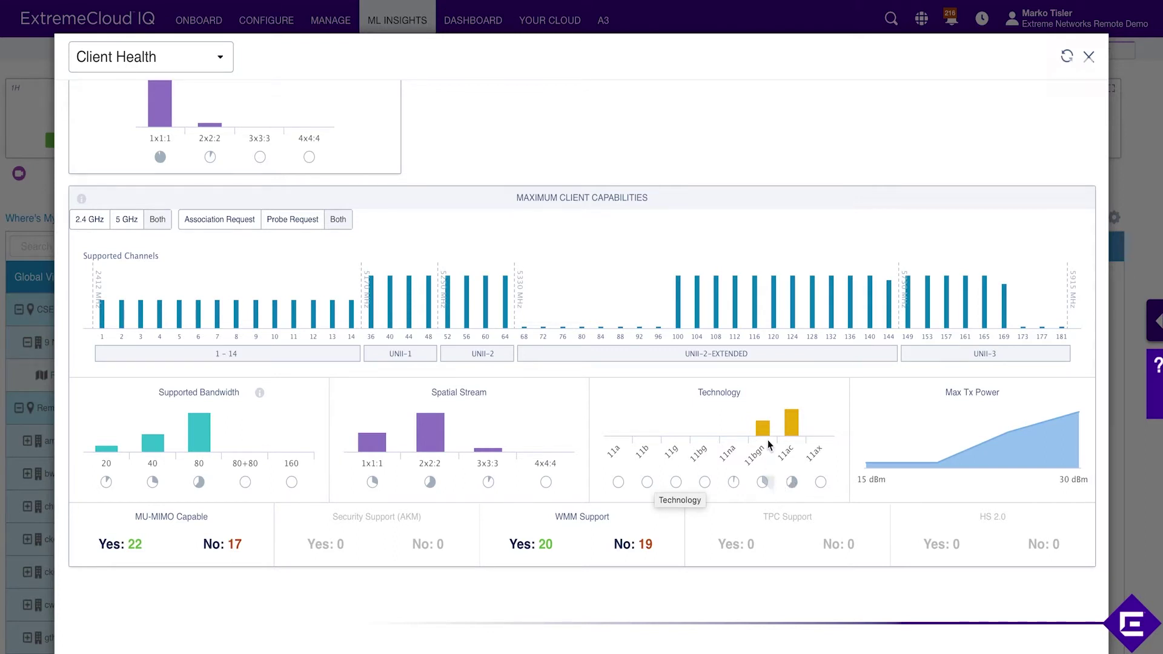
{"action": "mouse_move", "coordinate": [756, 458]}
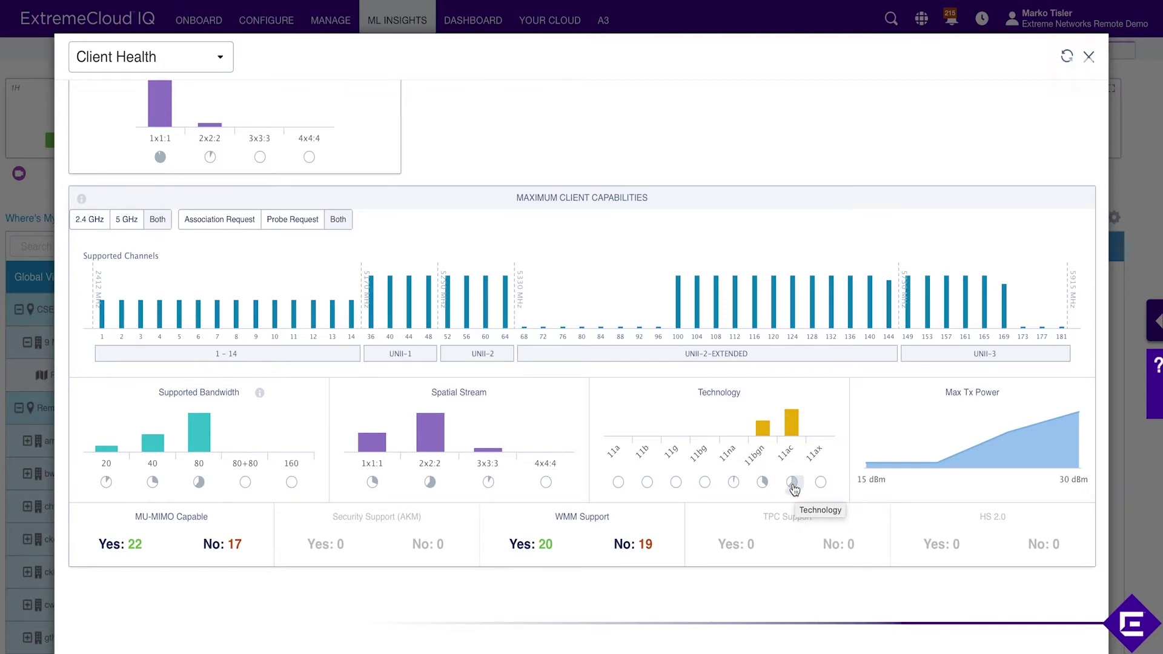
{"action": "scroll", "coordinate": [794, 490], "scroll_direction": "up", "scroll_amount": 4}
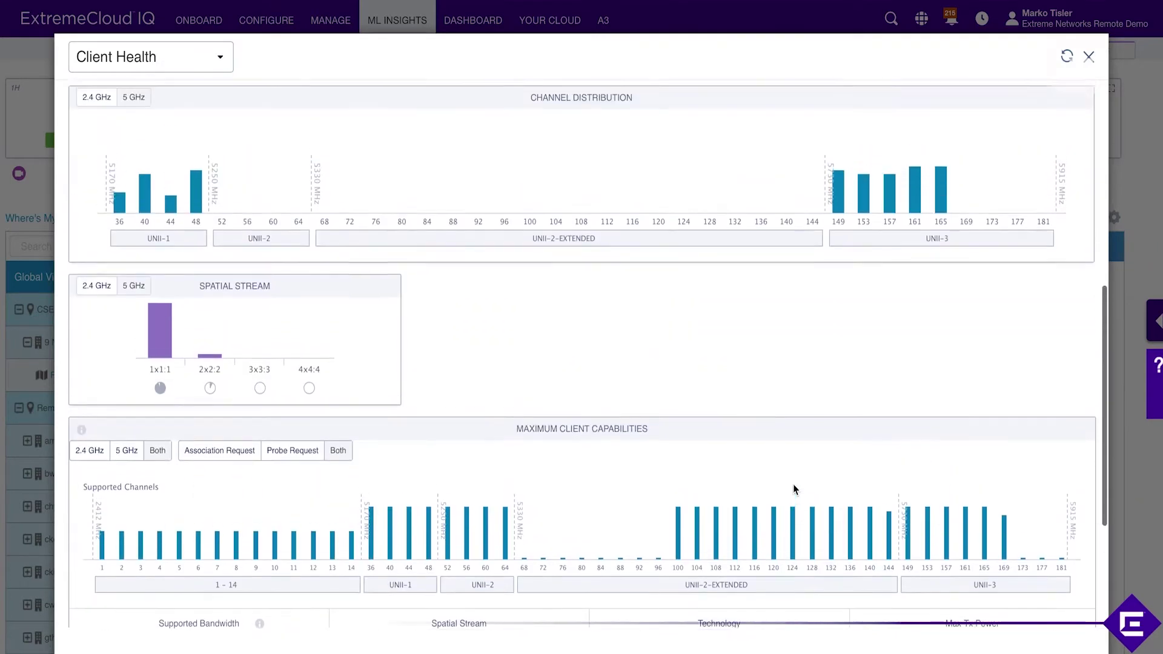
{"action": "scroll", "coordinate": [793, 490], "scroll_direction": "up", "scroll_amount": 8}
{"action": "scroll", "coordinate": [530, 479], "scroll_direction": "down", "scroll_amount": 3}
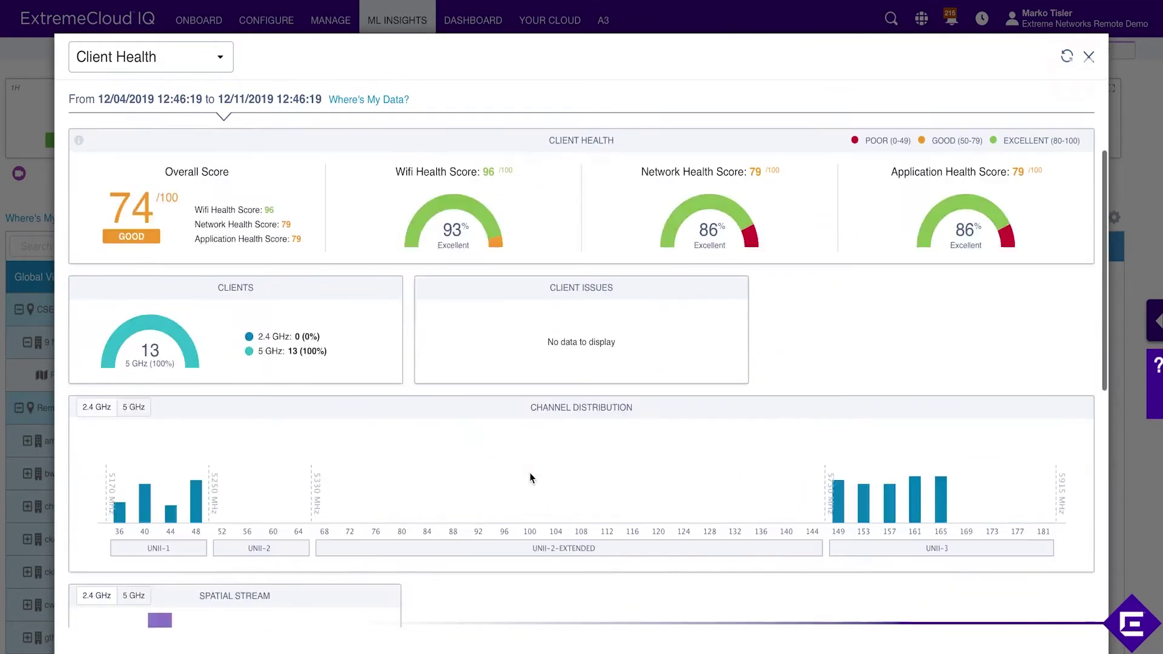
{"action": "scroll", "coordinate": [529, 479], "scroll_direction": "down", "scroll_amount": 5}
{"action": "scroll", "coordinate": [530, 478], "scroll_direction": "up", "scroll_amount": 7}
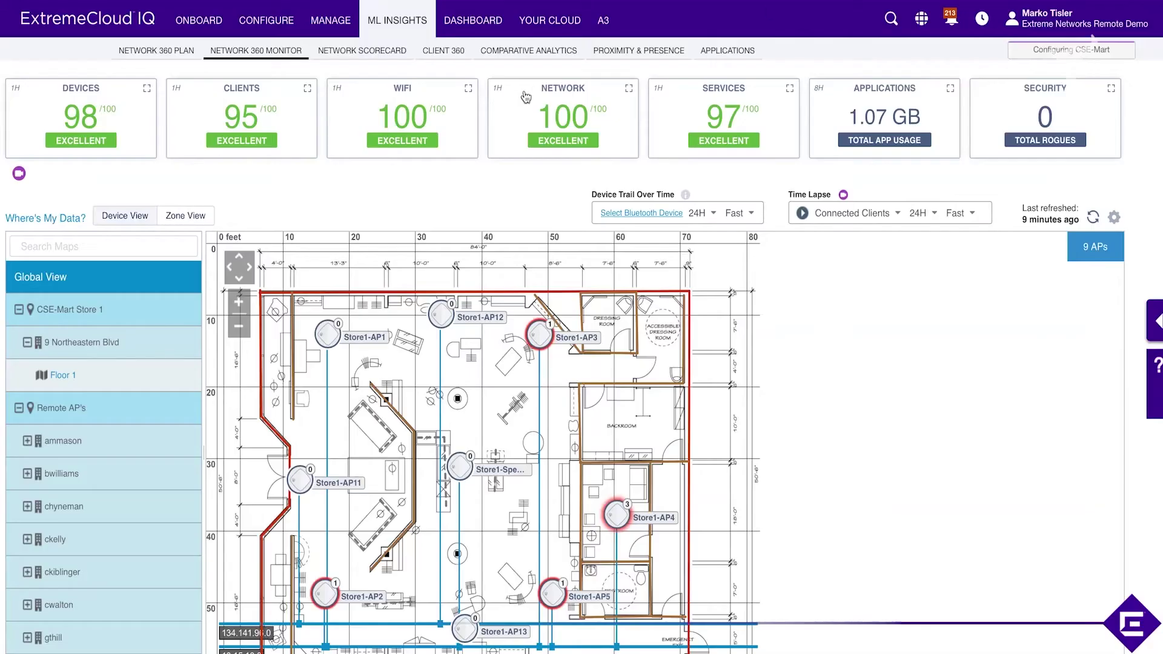
Show the WiFi Health report for Week 12/04–12/11 and review Channel 165's SNR, RSSI and Noise.
{"action": "left_click", "coordinate": [469, 91]}
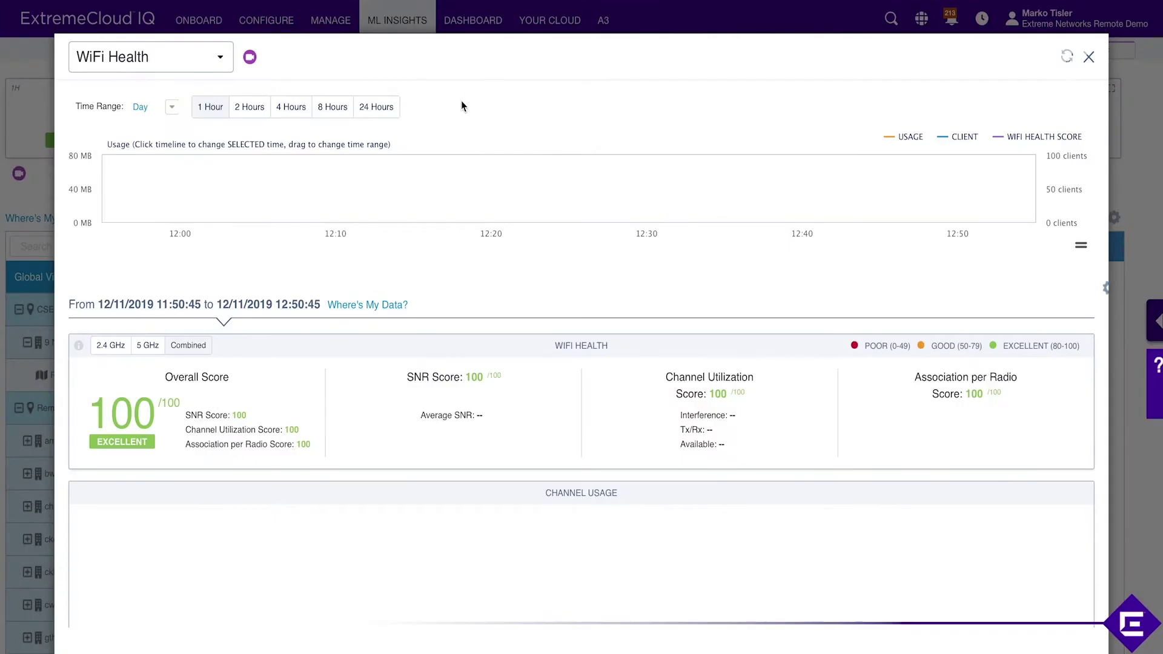
{"action": "left_click", "coordinate": [173, 109]}
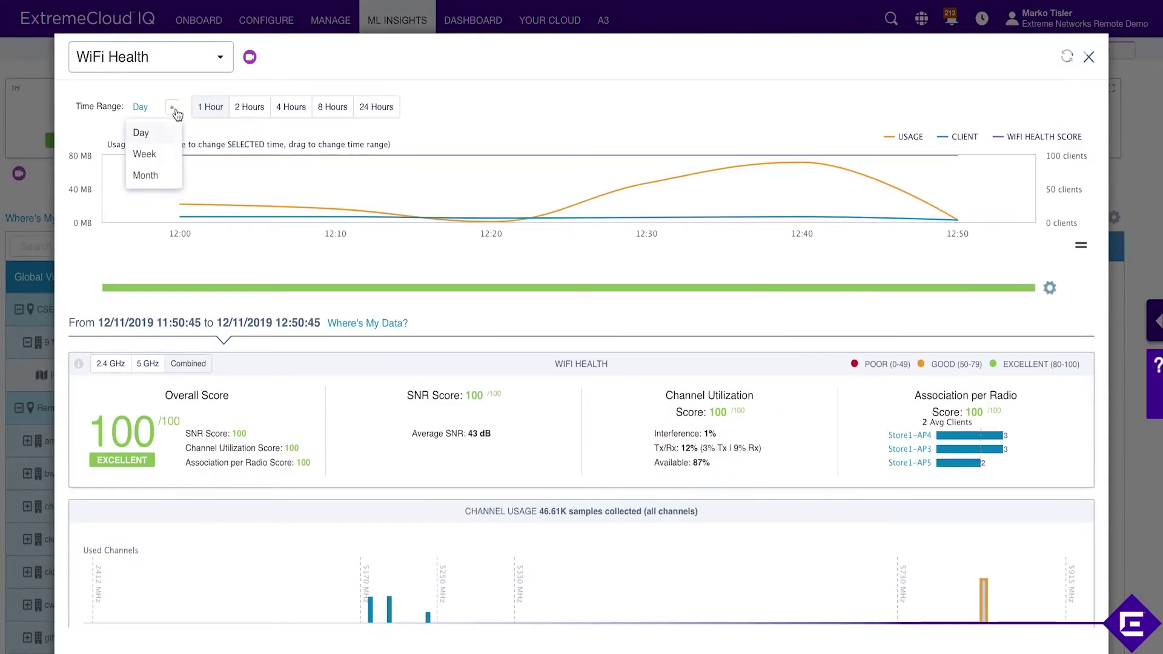
{"action": "left_click", "coordinate": [152, 156]}
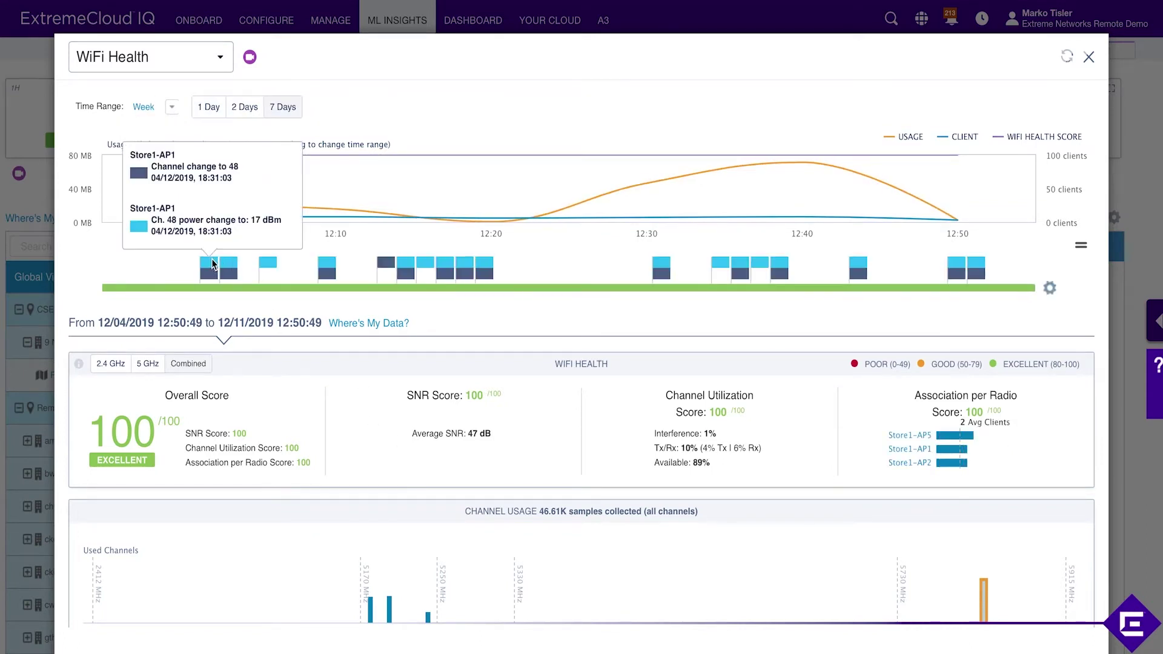
{"action": "mouse_move", "coordinate": [231, 269]}
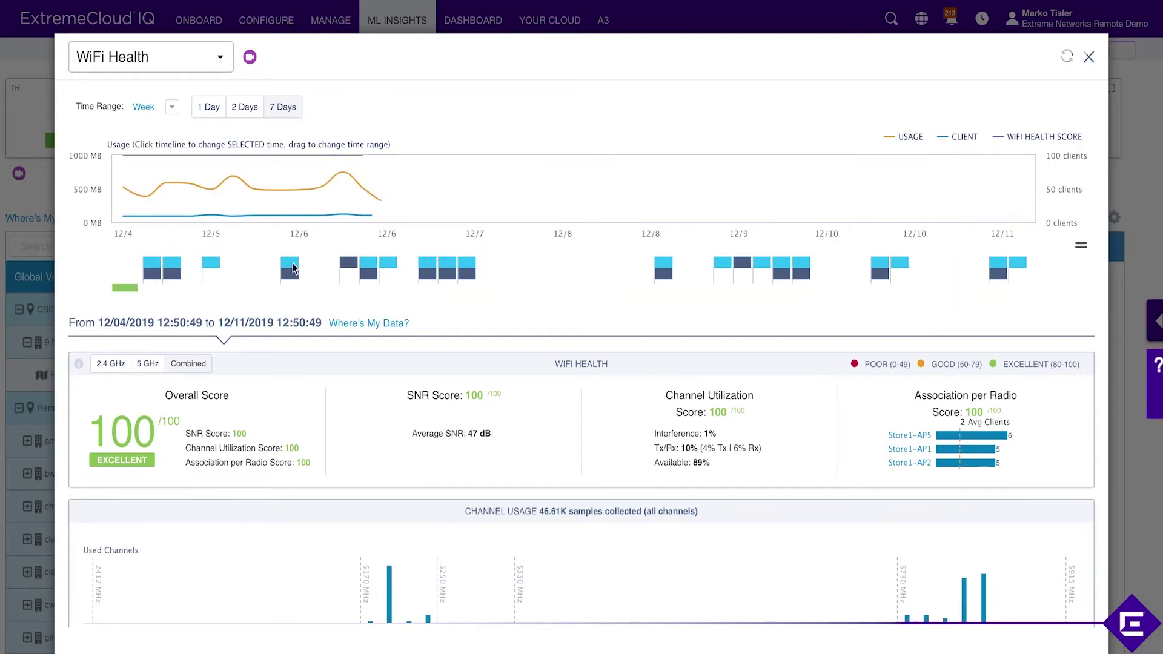
{"action": "mouse_move", "coordinate": [297, 279]}
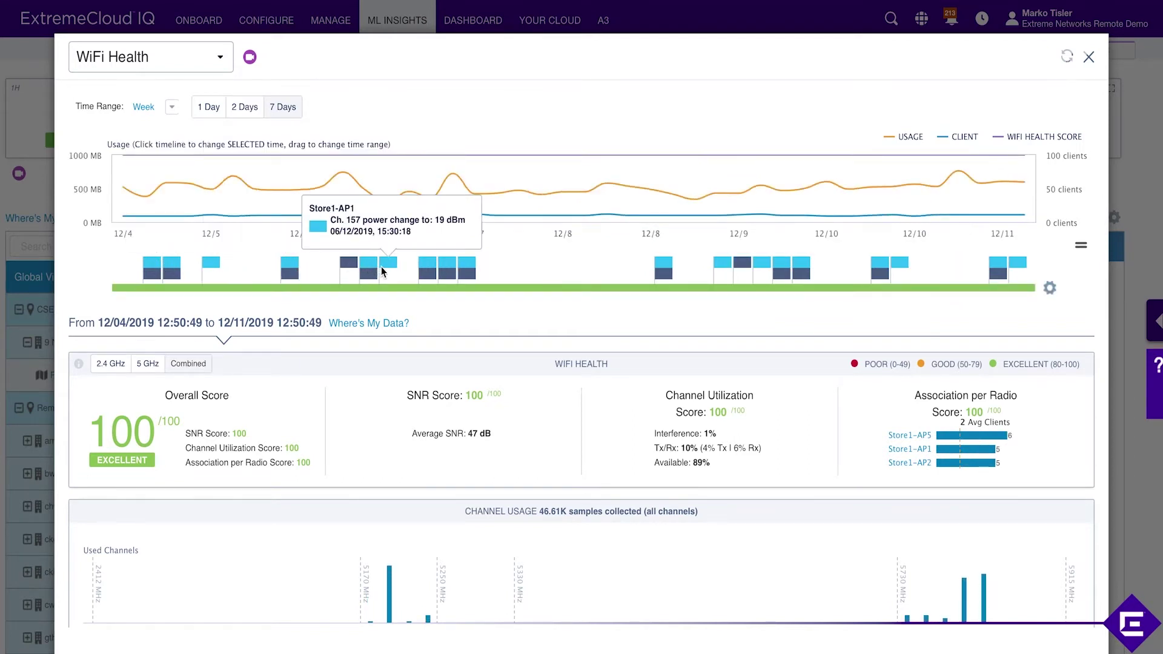
{"action": "mouse_move", "coordinate": [460, 269]}
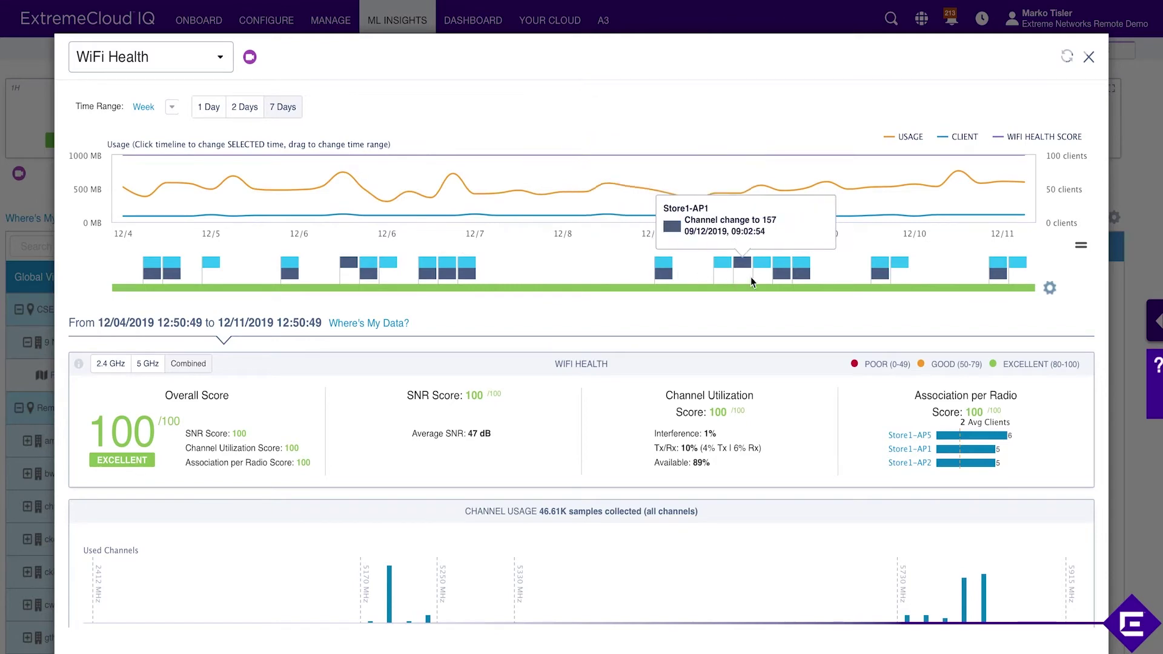
{"action": "scroll", "coordinate": [600, 422], "scroll_direction": "down", "scroll_amount": 3}
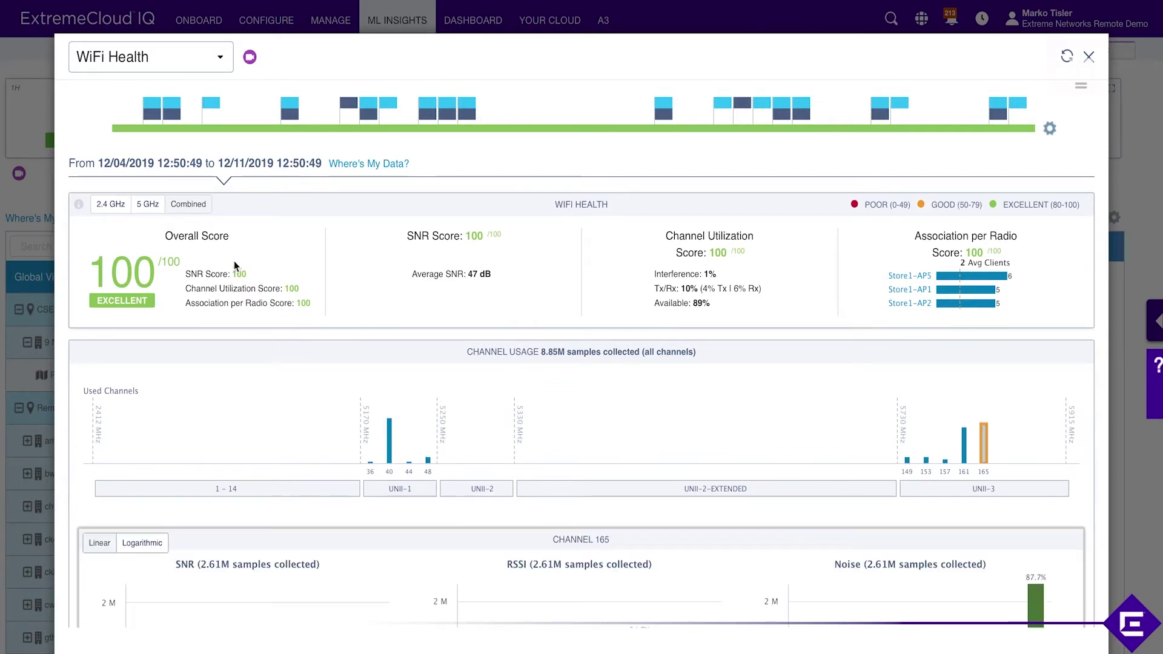
{"action": "triple_click", "coordinate": [207, 274]}
{"action": "left_click_drag", "start_coordinate": [301, 291], "coordinate": [184, 296]}
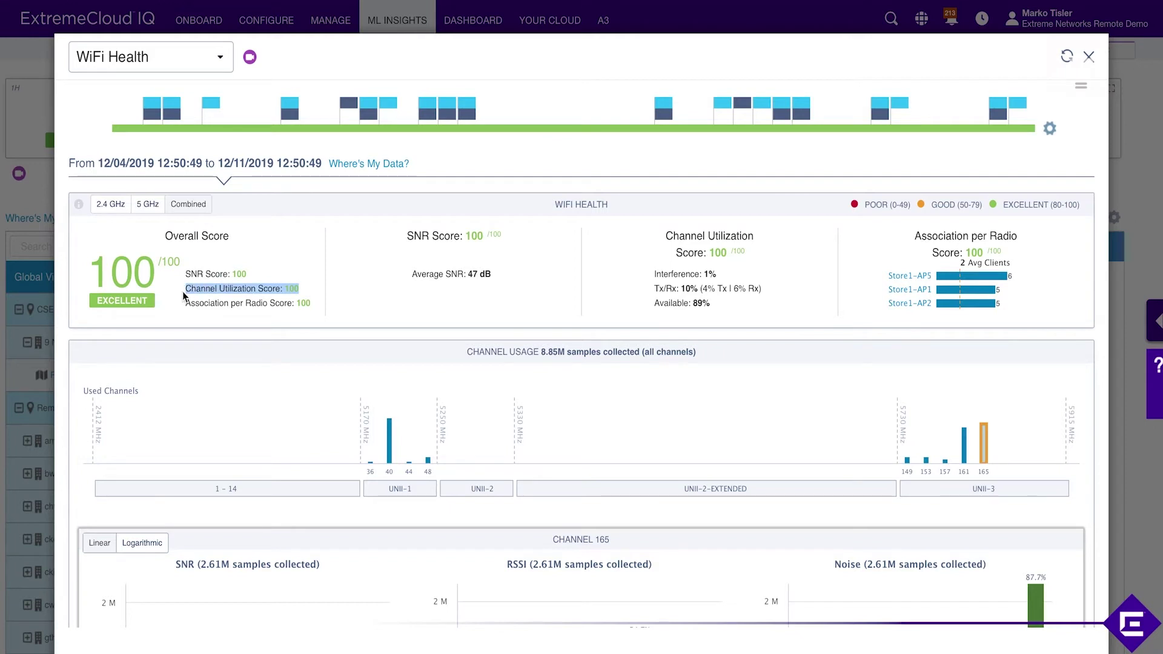
{"action": "left_click", "coordinate": [299, 298]}
{"action": "scroll", "coordinate": [298, 298], "scroll_direction": "down", "scroll_amount": 1}
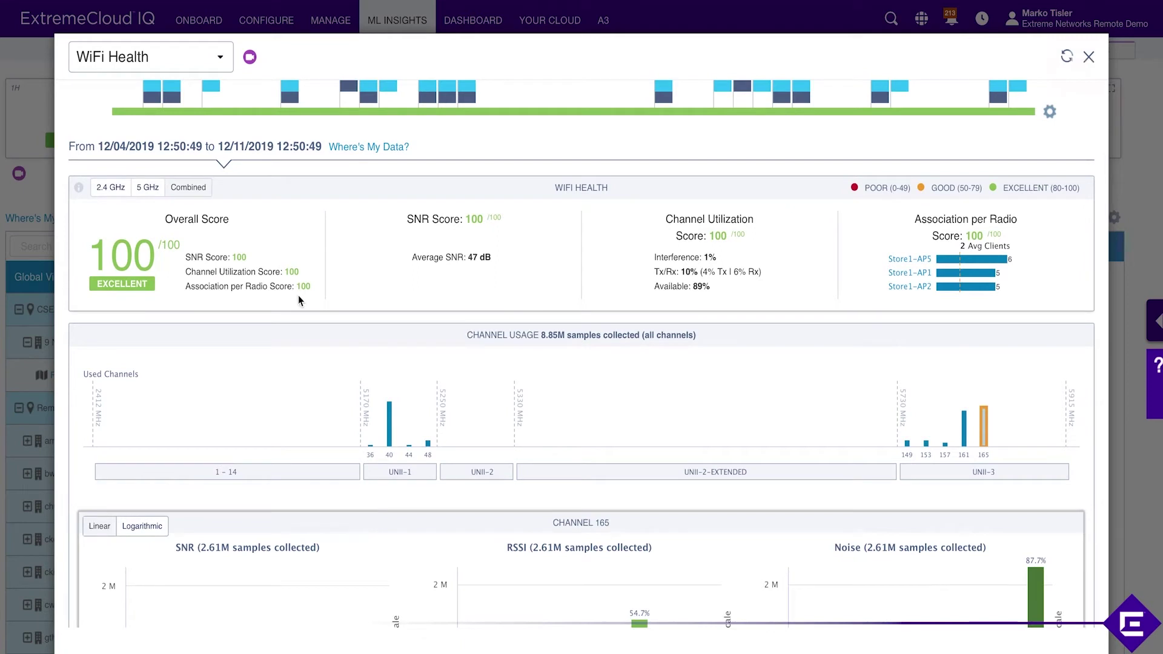
{"action": "triple_click", "coordinate": [298, 272]}
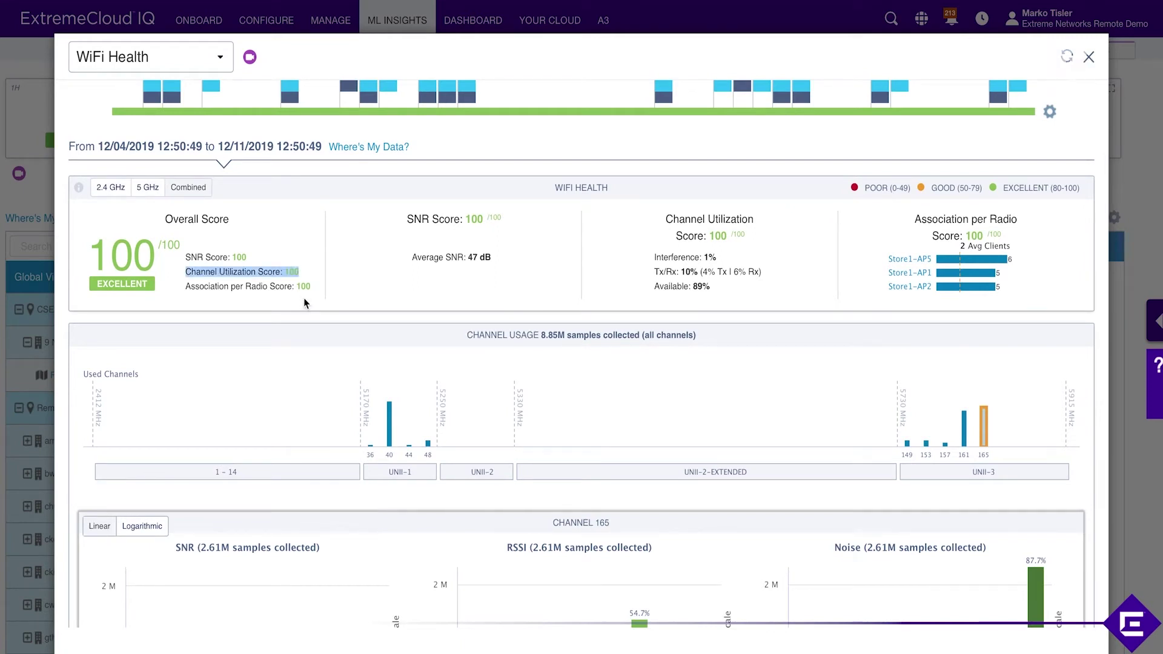
{"action": "triple_click", "coordinate": [299, 288]}
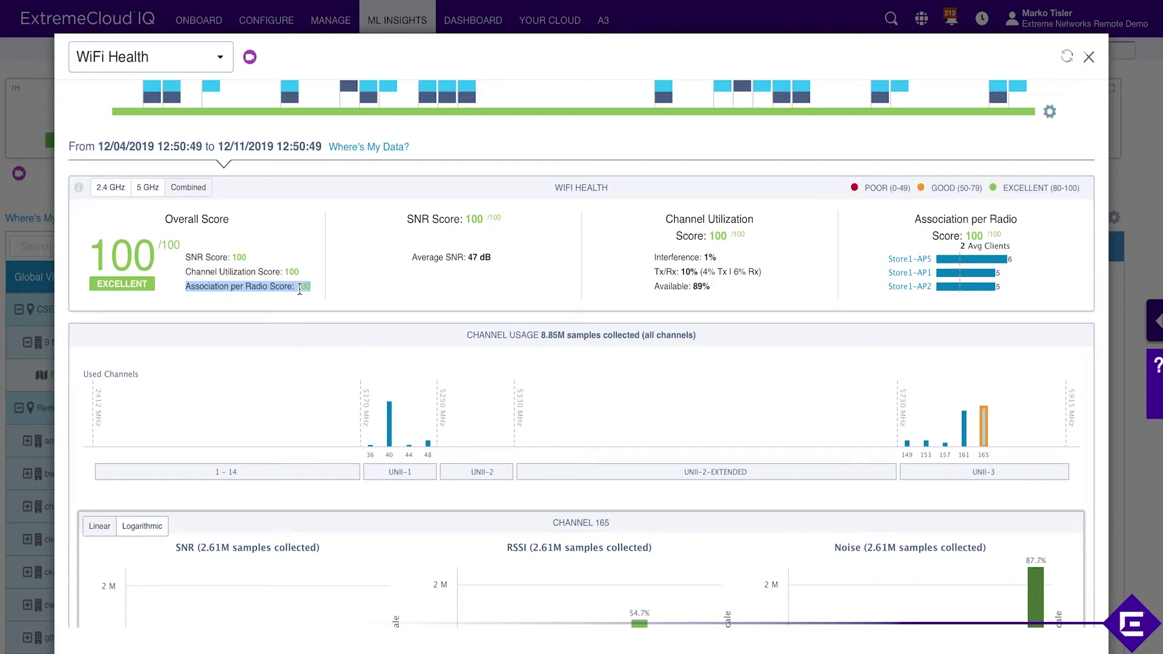
{"action": "triple_click", "coordinate": [299, 288]}
{"action": "left_click", "coordinate": [307, 283]}
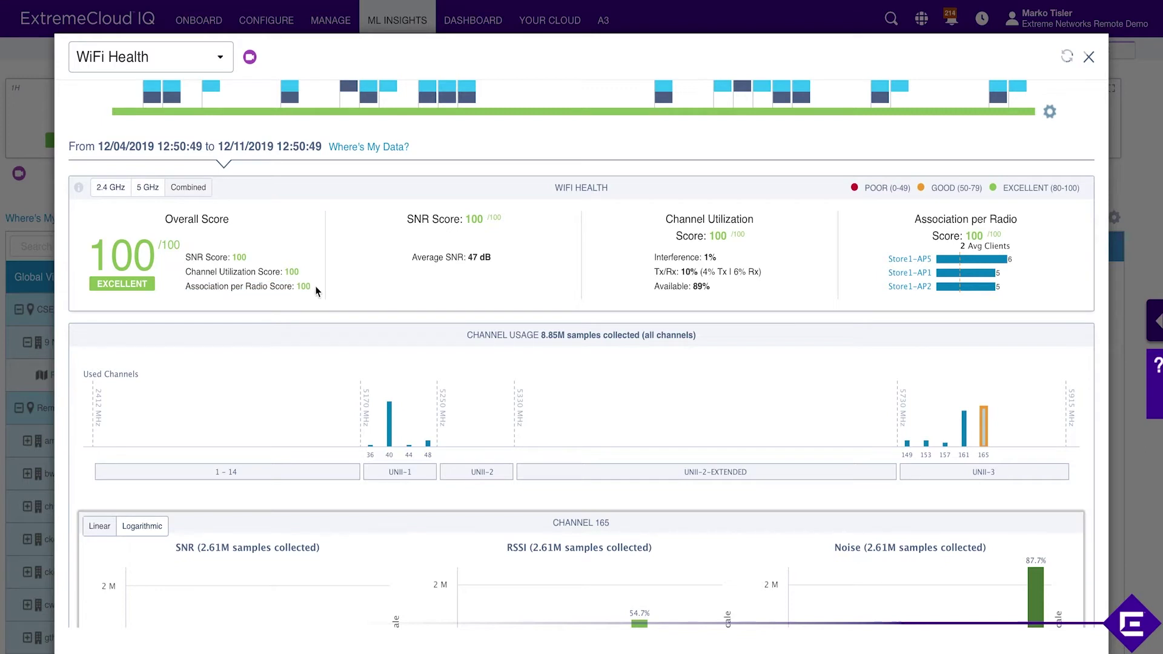
{"action": "triple_click", "coordinate": [185, 293]}
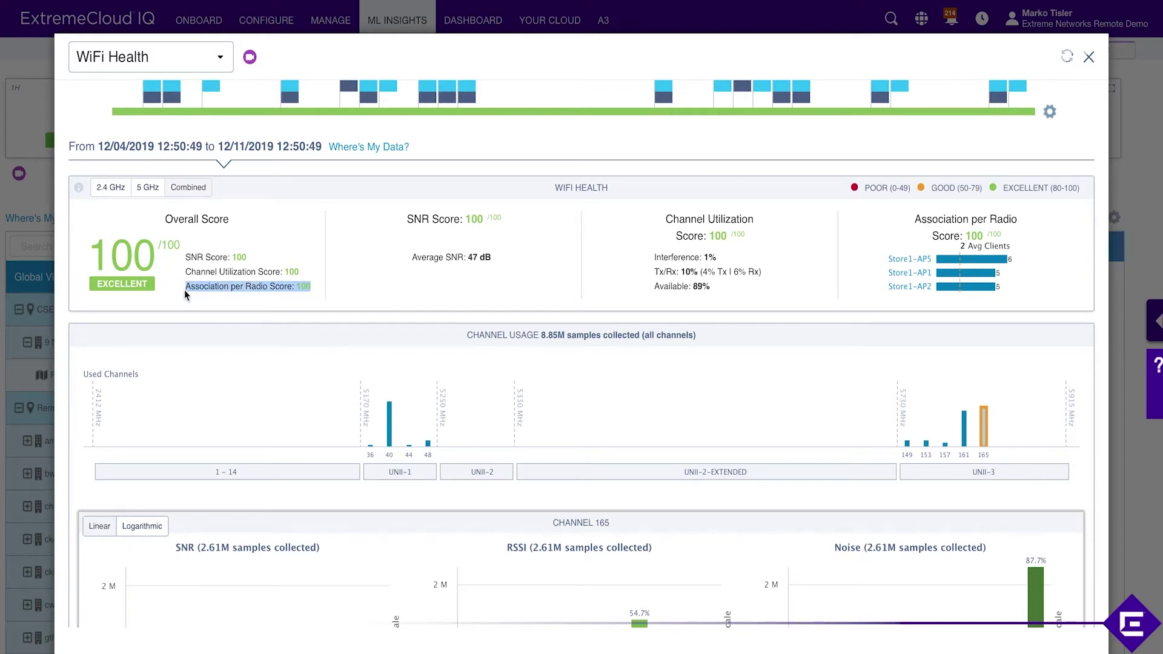
{"action": "left_click", "coordinate": [706, 266]}
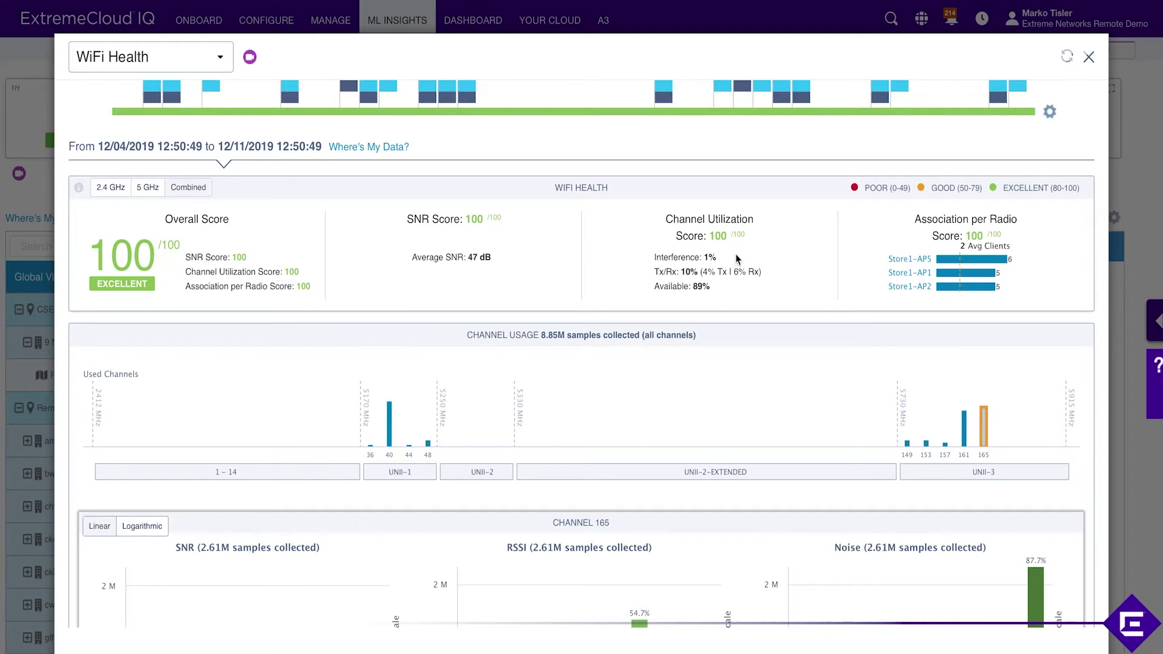
{"action": "left_click_drag", "start_coordinate": [736, 259], "coordinate": [619, 252]}
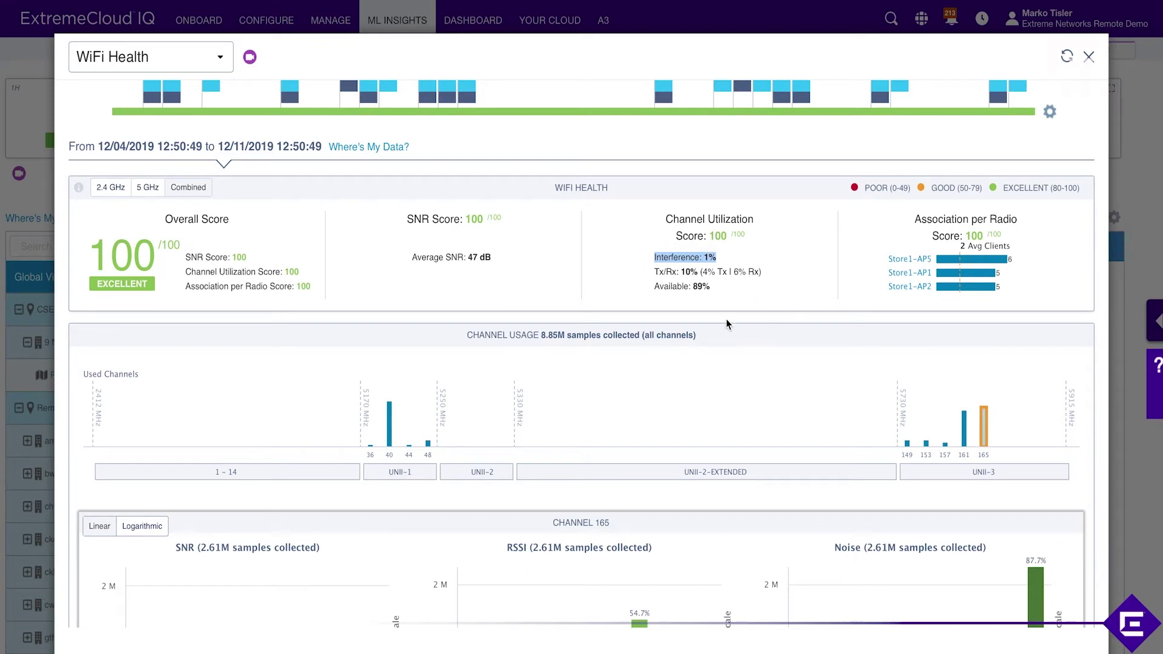
{"action": "scroll", "coordinate": [813, 318], "scroll_direction": "down", "scroll_amount": 3}
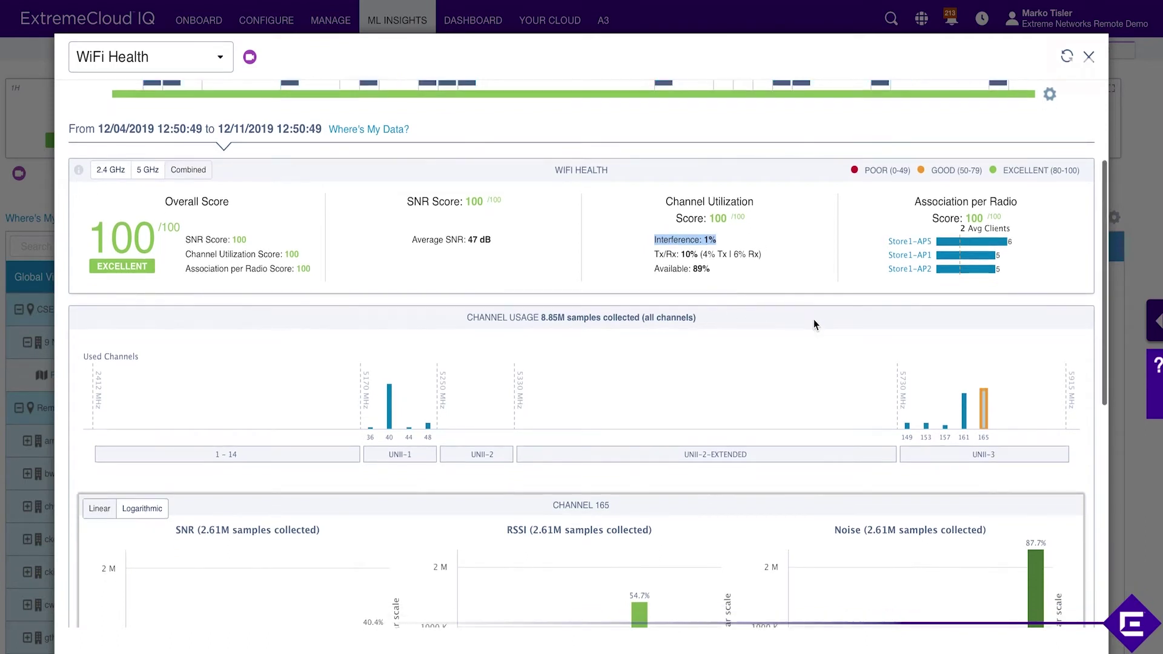
{"action": "scroll", "coordinate": [802, 161], "scroll_direction": "up", "scroll_amount": 1}
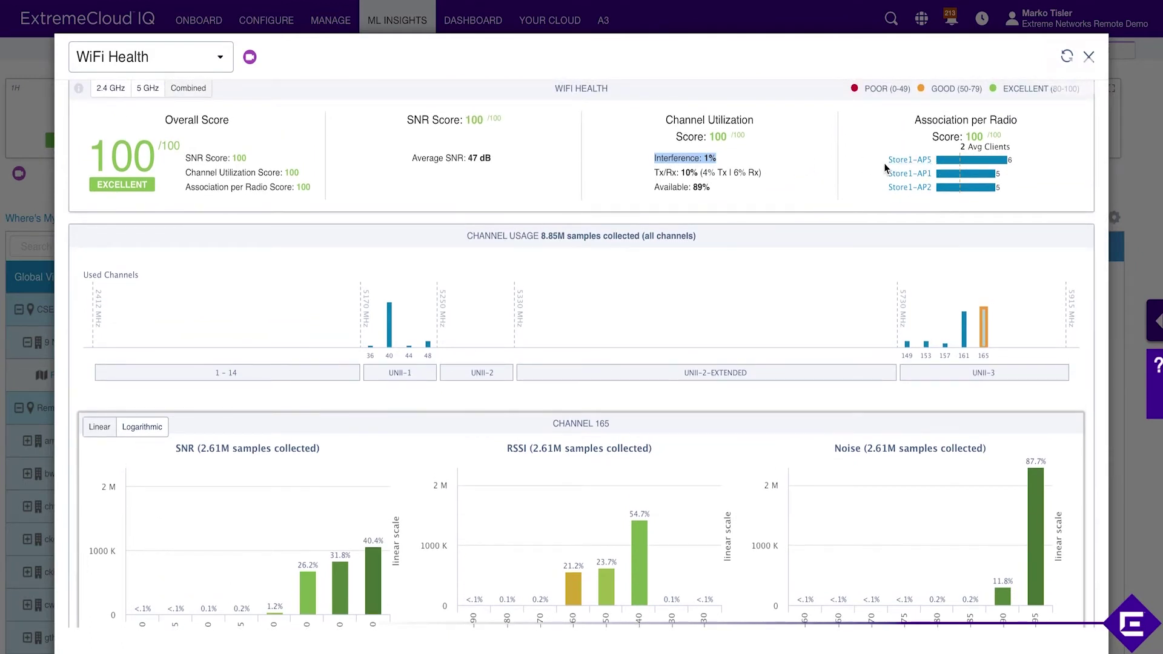
{"action": "mouse_move", "coordinate": [982, 175]}
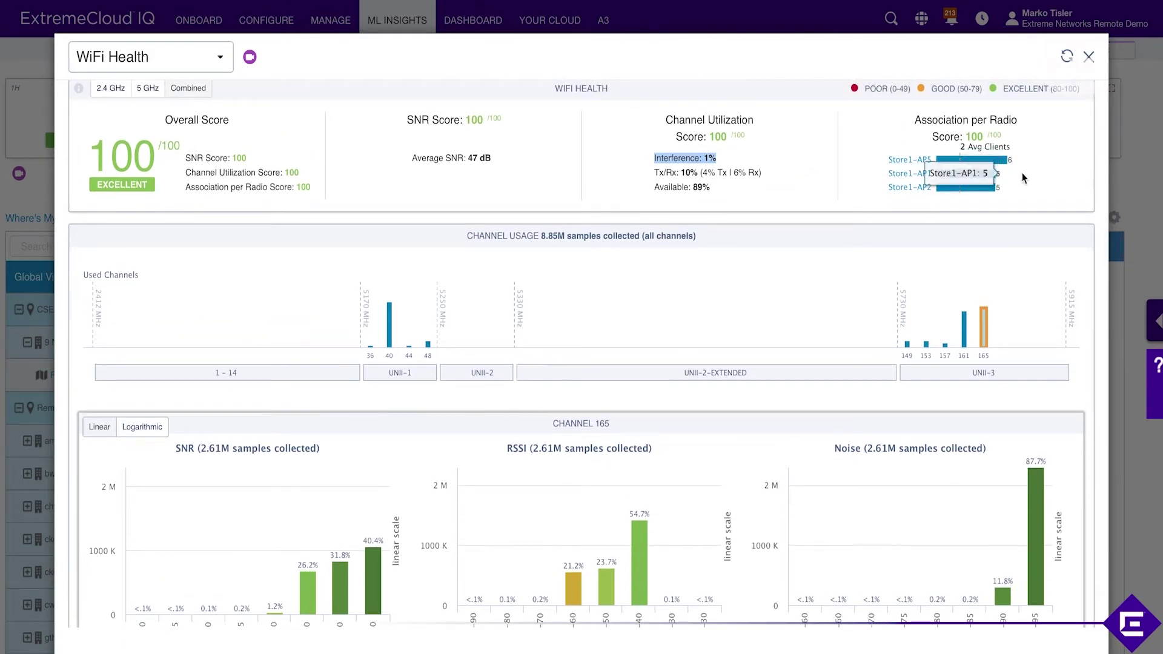
{"action": "mouse_move", "coordinate": [1013, 162]}
{"action": "scroll", "coordinate": [1044, 249], "scroll_direction": "down", "scroll_amount": 3}
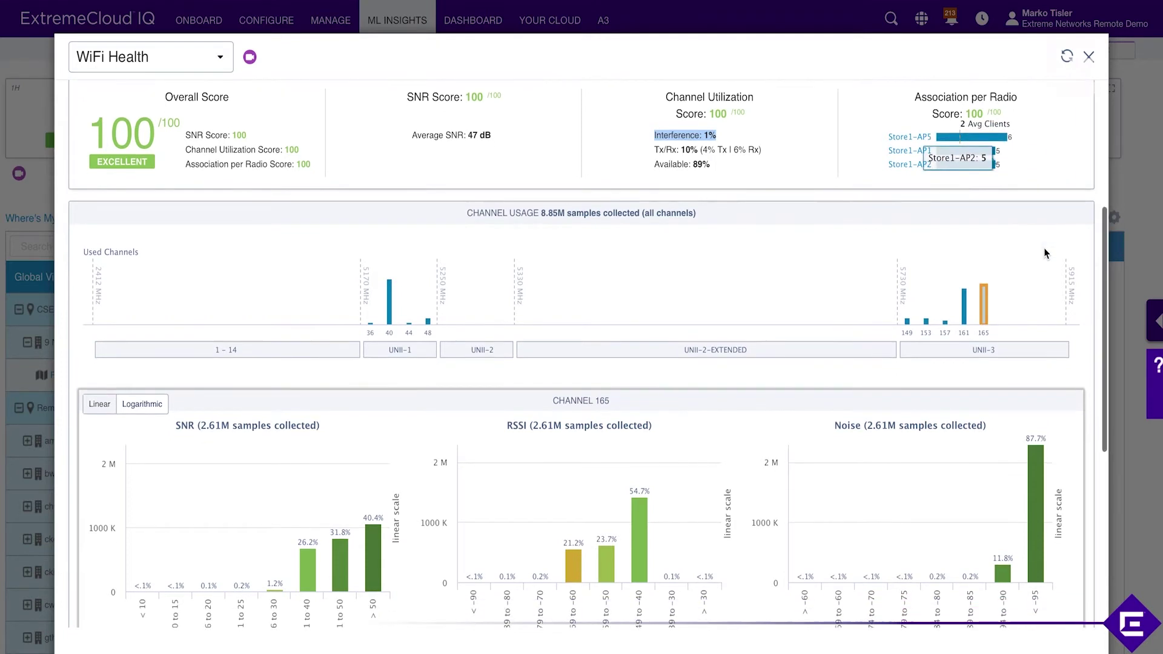
{"action": "scroll", "coordinate": [1016, 166], "scroll_direction": "up", "scroll_amount": 2}
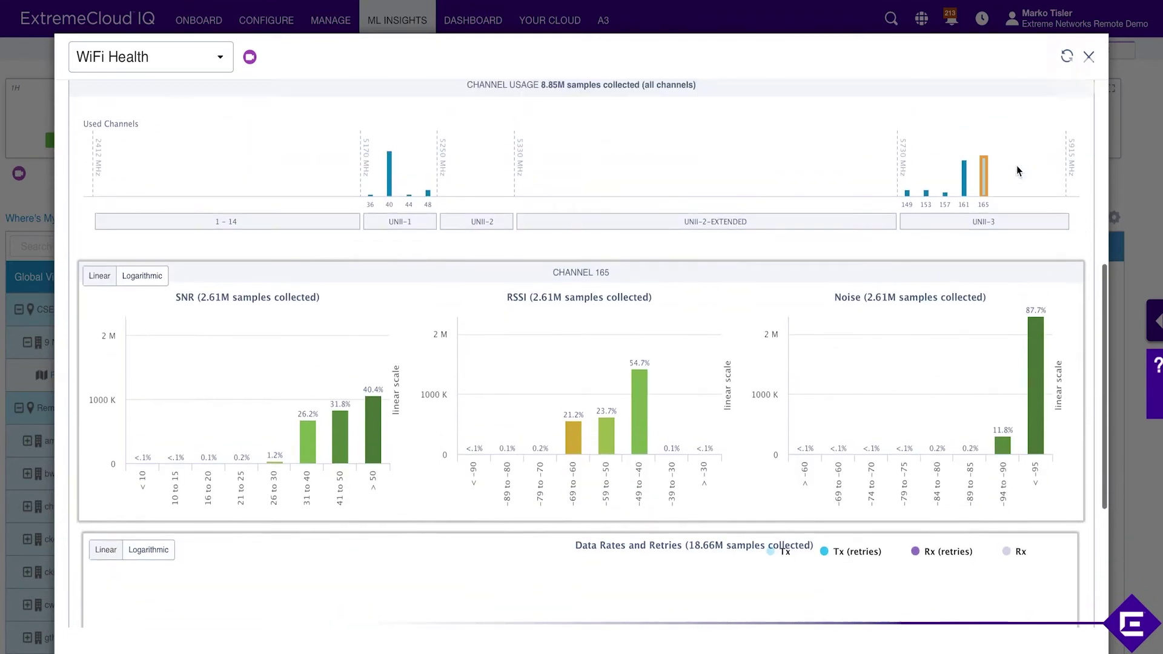
{"action": "scroll", "coordinate": [474, 133], "scroll_direction": "up", "scroll_amount": 2}
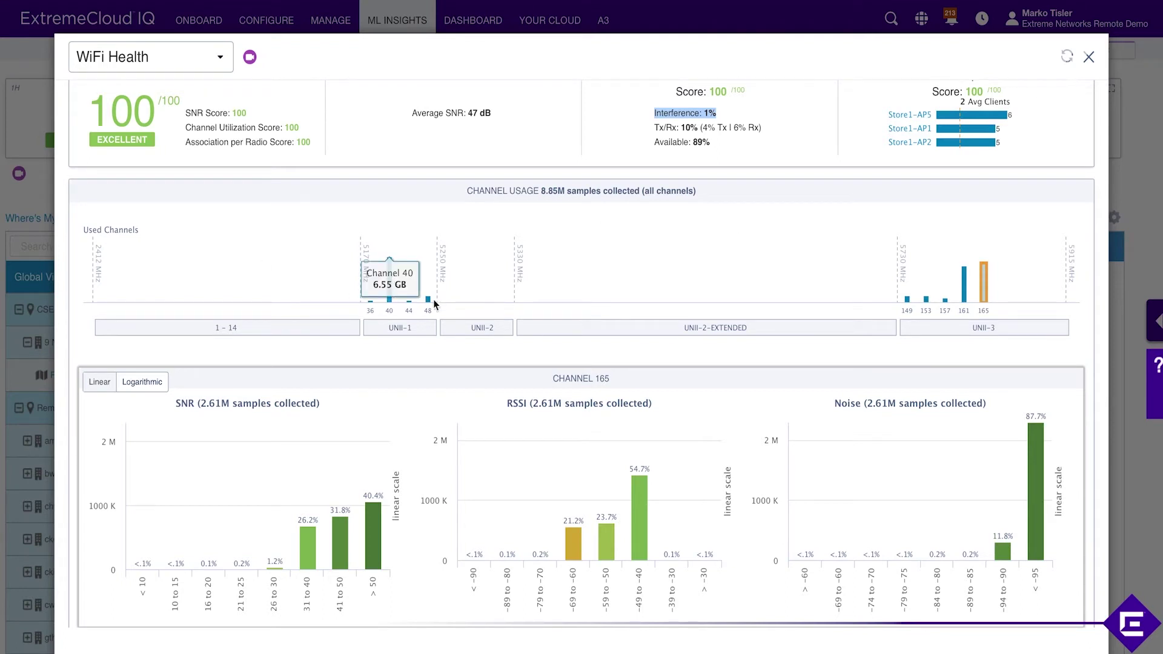
{"action": "mouse_move", "coordinate": [967, 284]}
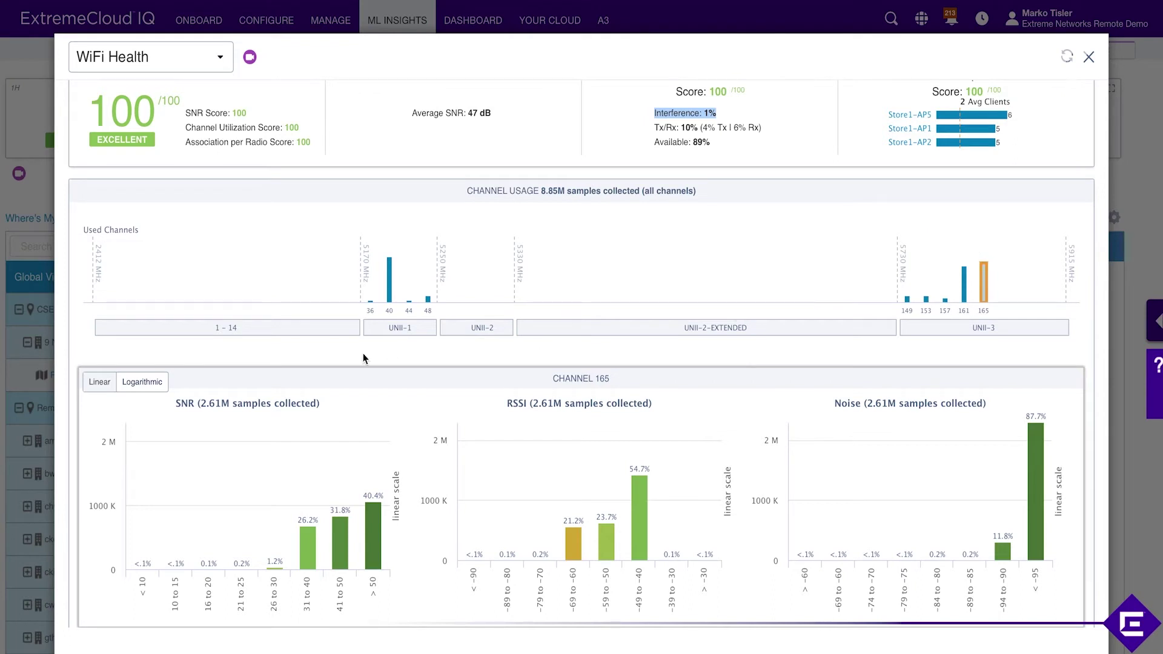
{"action": "mouse_move", "coordinate": [392, 276]}
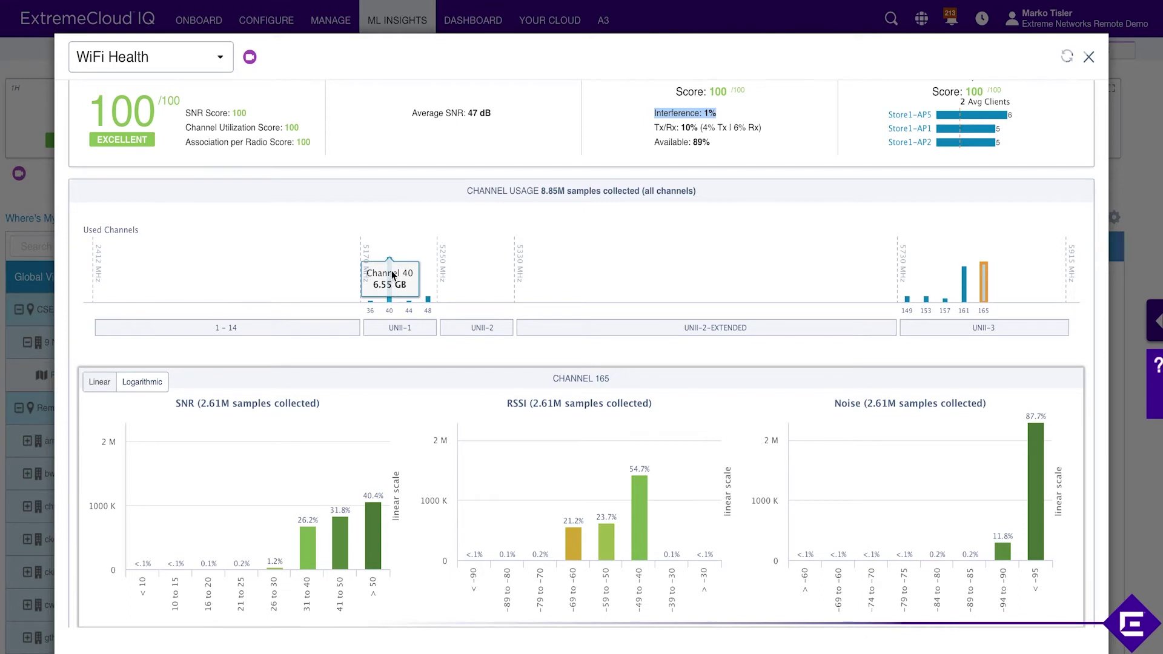
{"action": "scroll", "coordinate": [391, 276], "scroll_direction": "up", "scroll_amount": 1}
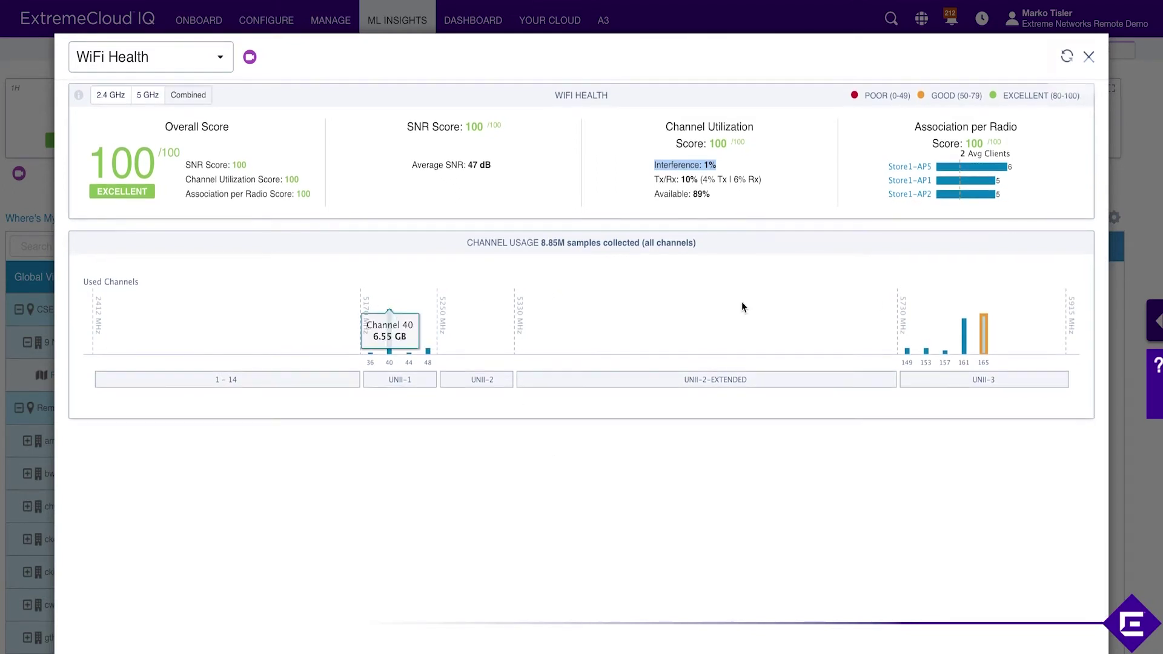
{"action": "mouse_move", "coordinate": [997, 340]}
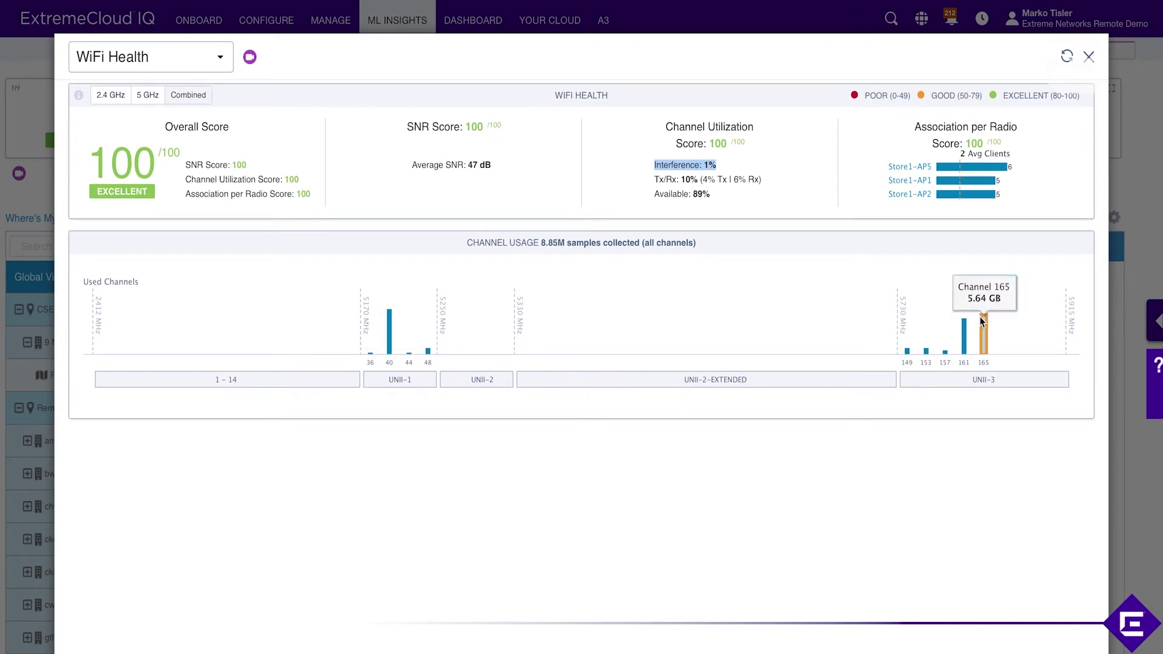
{"action": "mouse_move", "coordinate": [959, 343]}
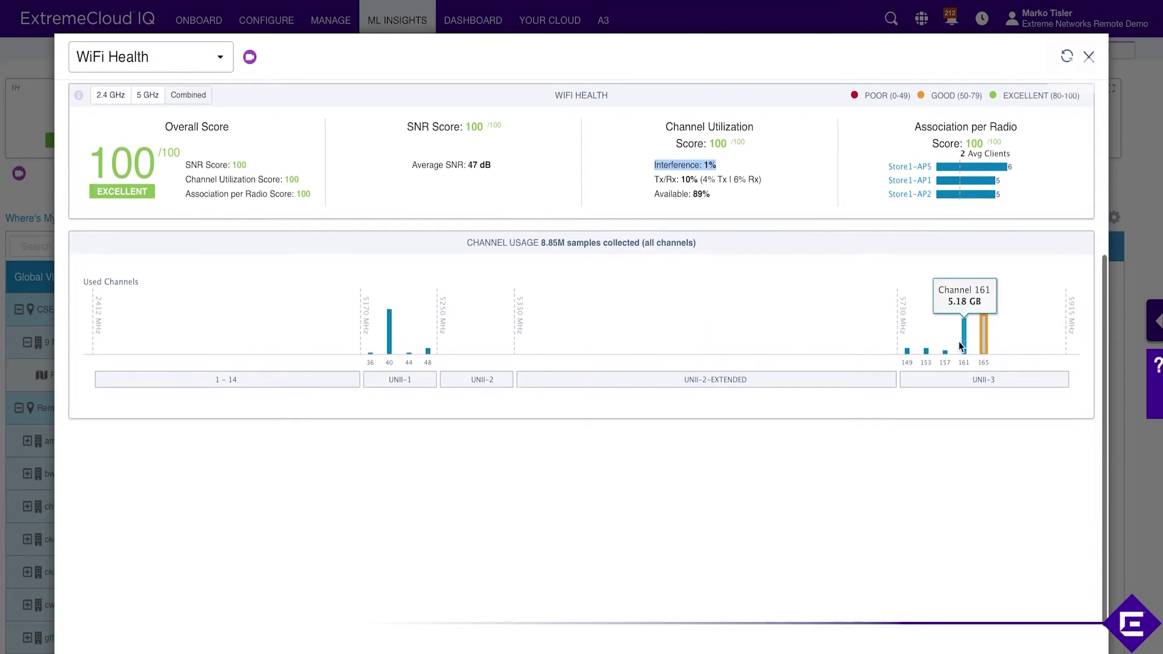
{"action": "scroll", "coordinate": [641, 297], "scroll_direction": "up", "scroll_amount": 5}
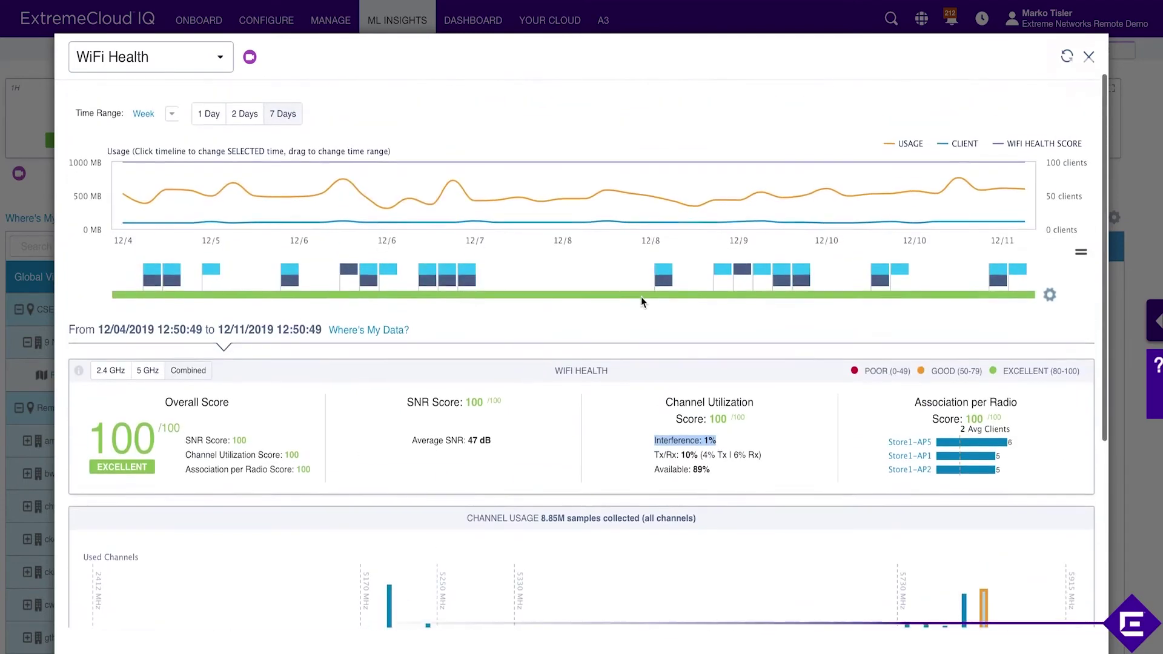
{"action": "scroll", "coordinate": [640, 297], "scroll_direction": "down", "scroll_amount": 5}
{"action": "mouse_move", "coordinate": [390, 364]}
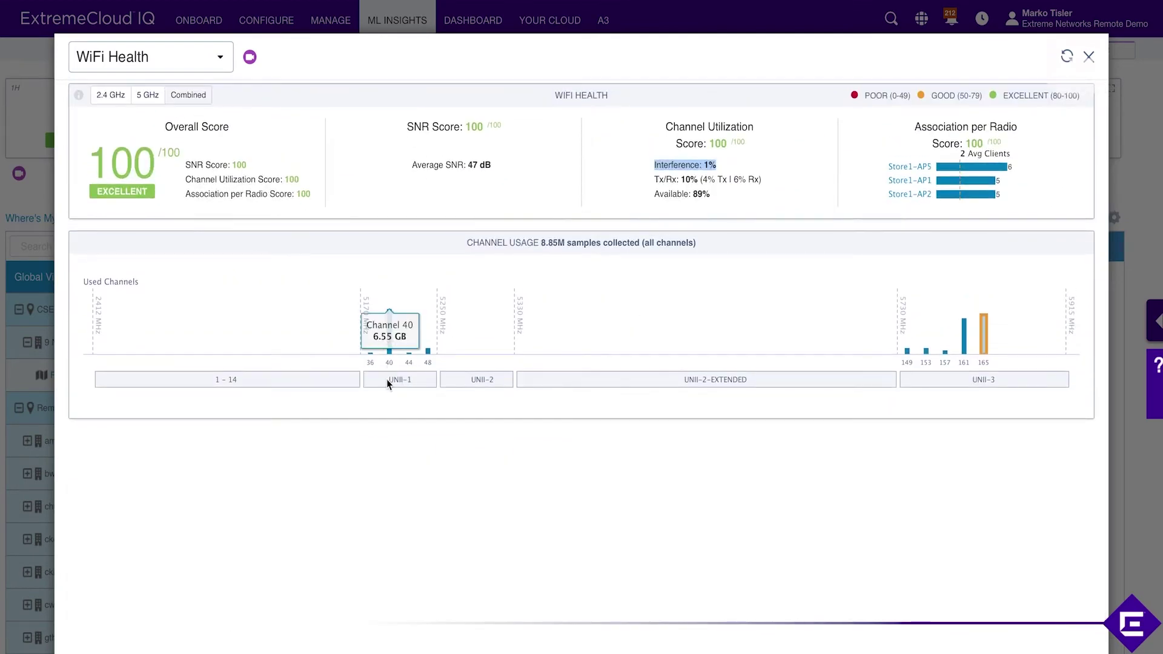
{"action": "mouse_move", "coordinate": [492, 398]}
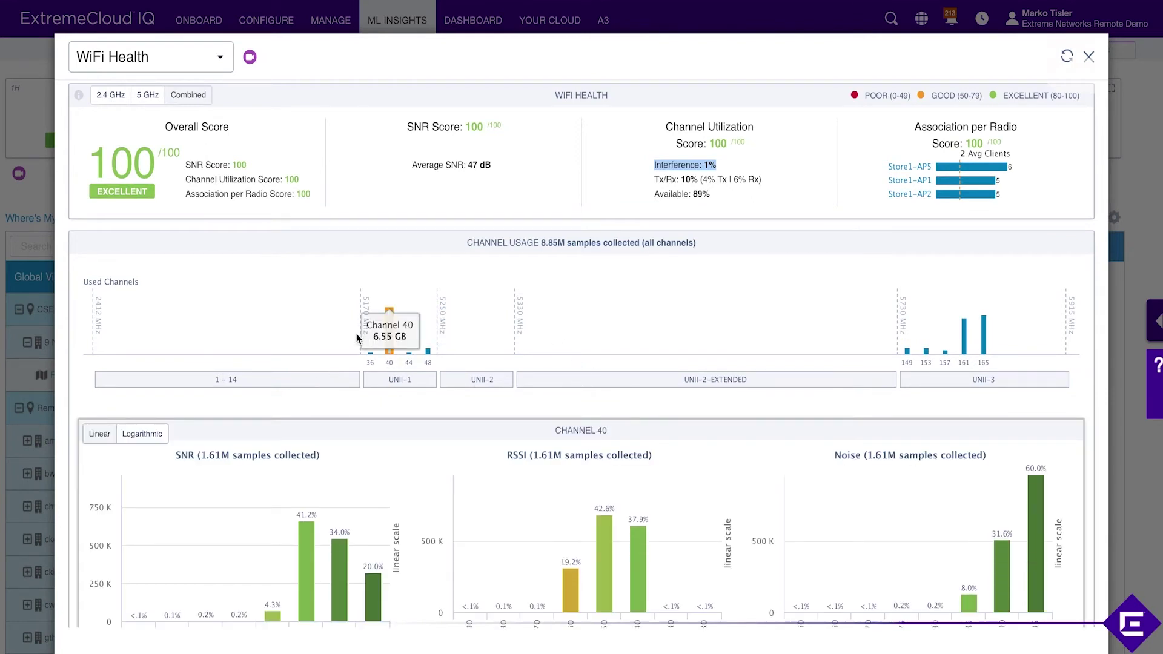
Compare Logarithmic and Linear scales on the channel charts, ending on Linear for Channel 165.
{"action": "scroll", "coordinate": [442, 459], "scroll_direction": "down", "scroll_amount": 2}
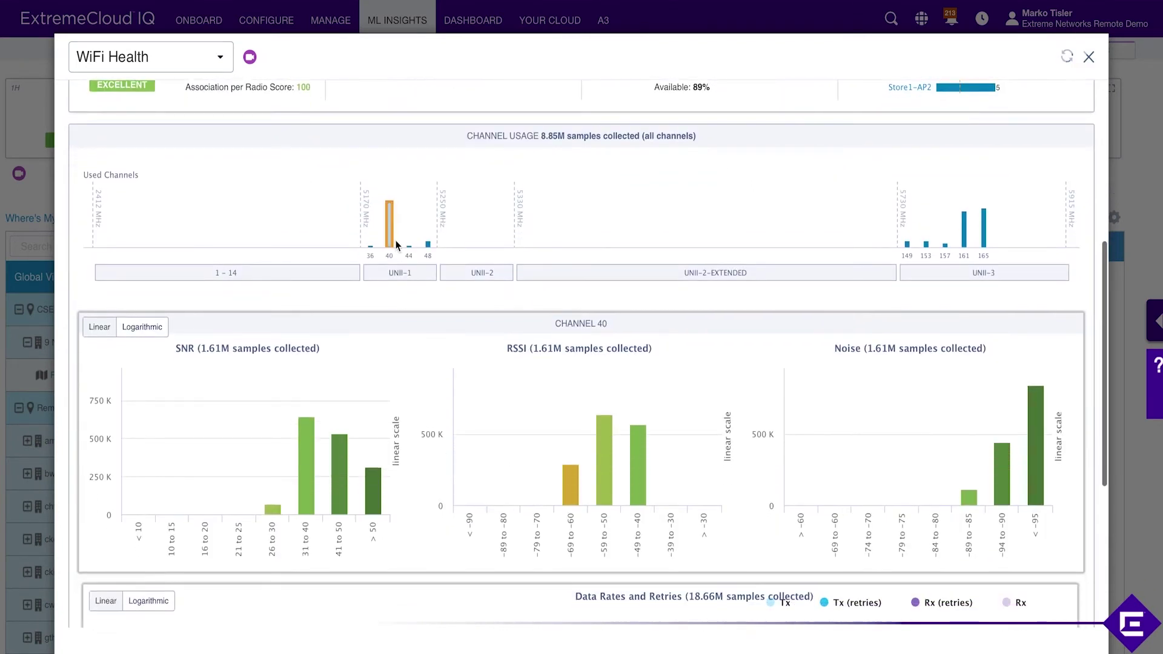
{"action": "scroll", "coordinate": [416, 483], "scroll_direction": "down", "scroll_amount": 2}
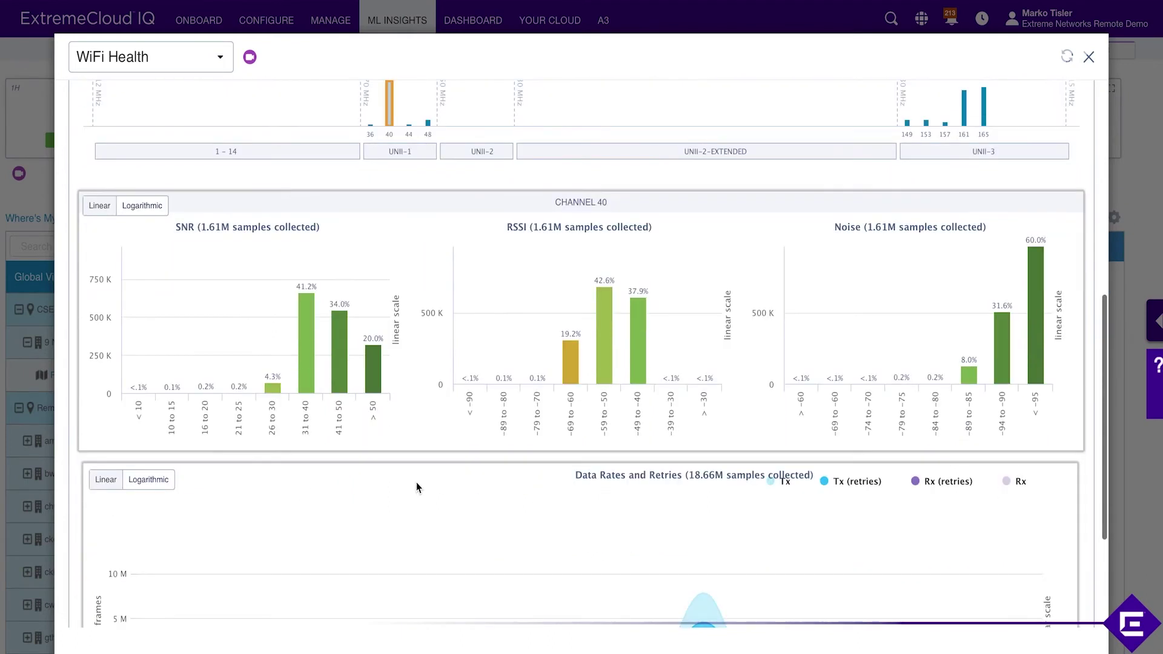
{"action": "mouse_move", "coordinate": [318, 376]}
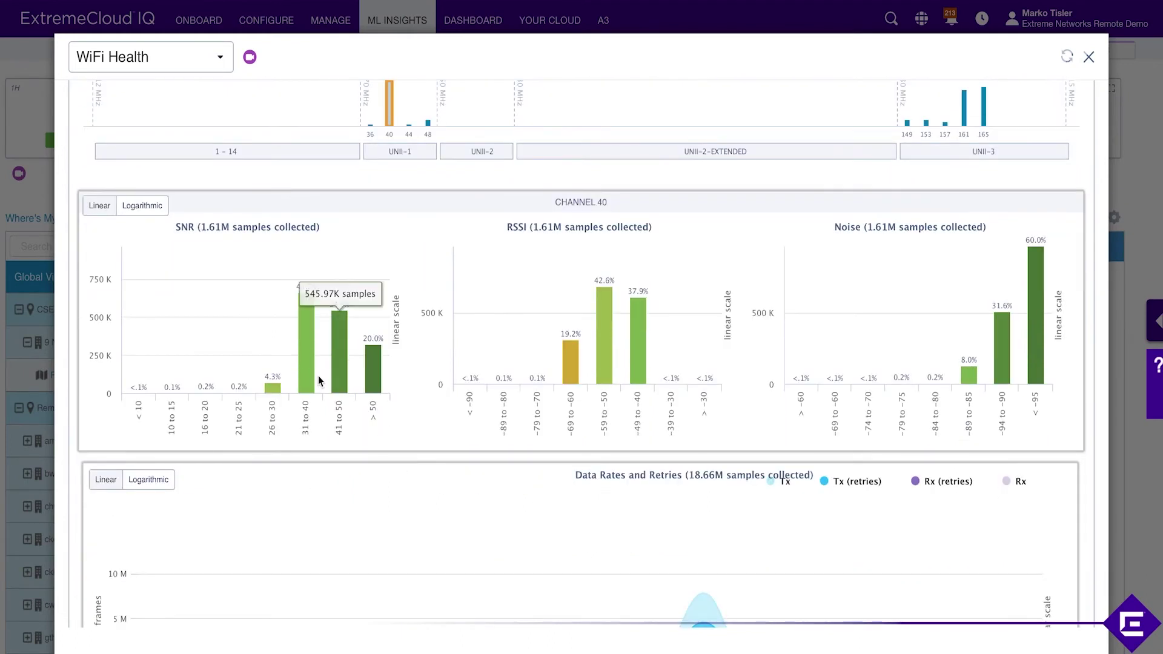
{"action": "left_click", "coordinate": [152, 209]}
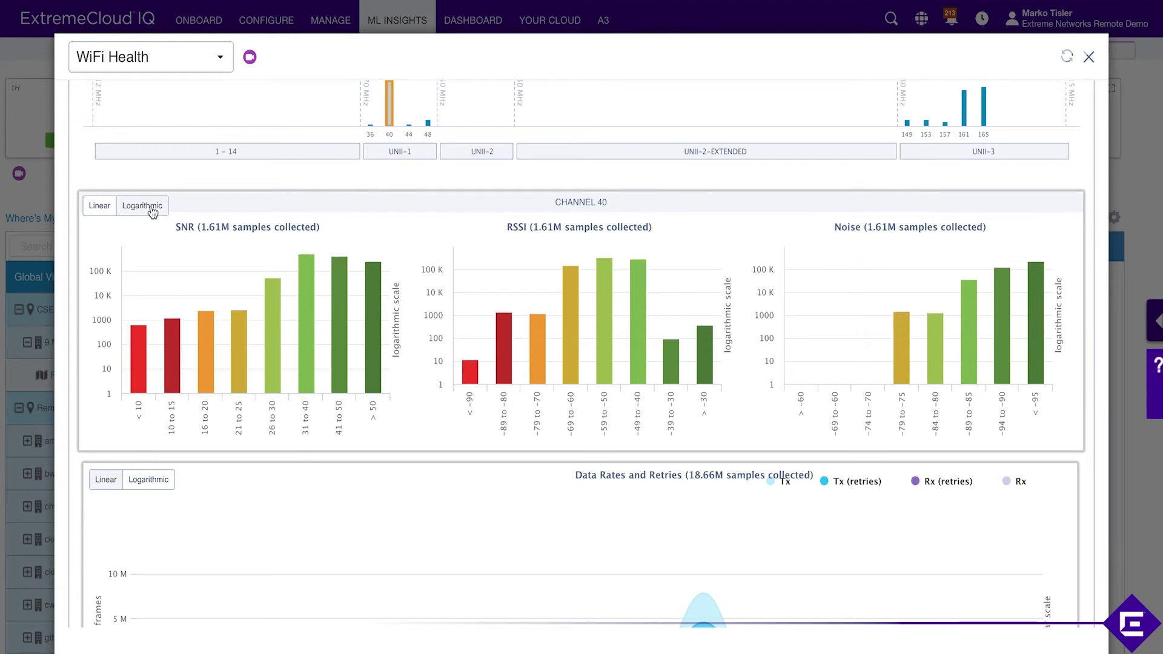
{"action": "left_click", "coordinate": [121, 206]}
{"action": "left_click", "coordinate": [101, 206]}
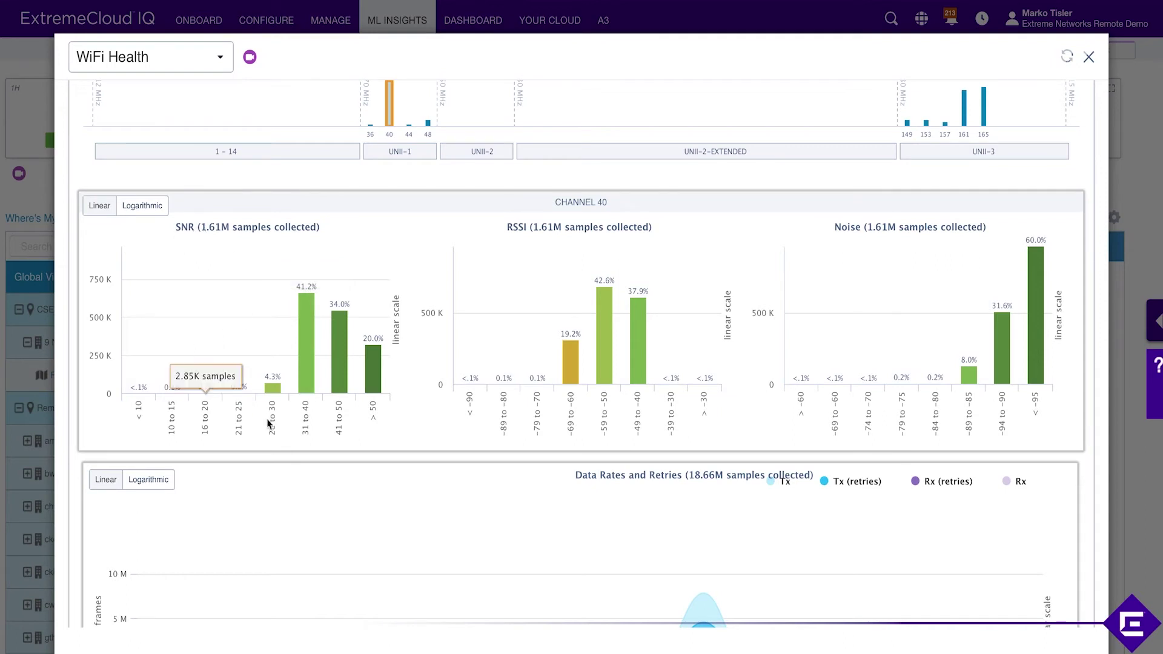
{"action": "mouse_move", "coordinate": [307, 325]}
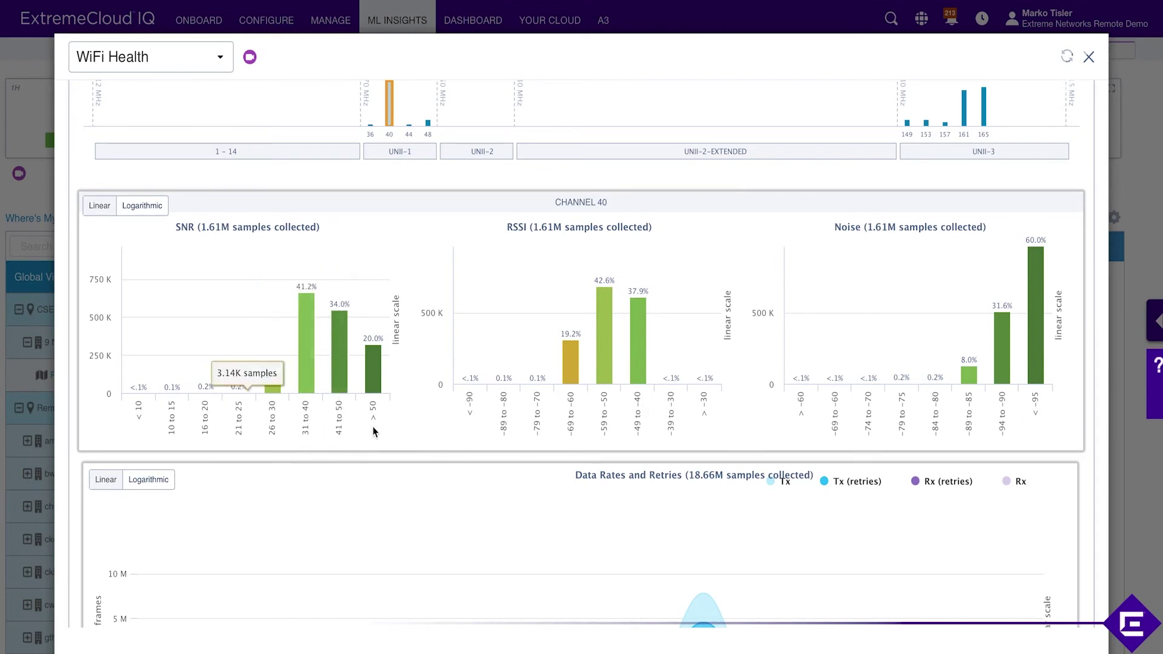
{"action": "mouse_move", "coordinate": [646, 362]}
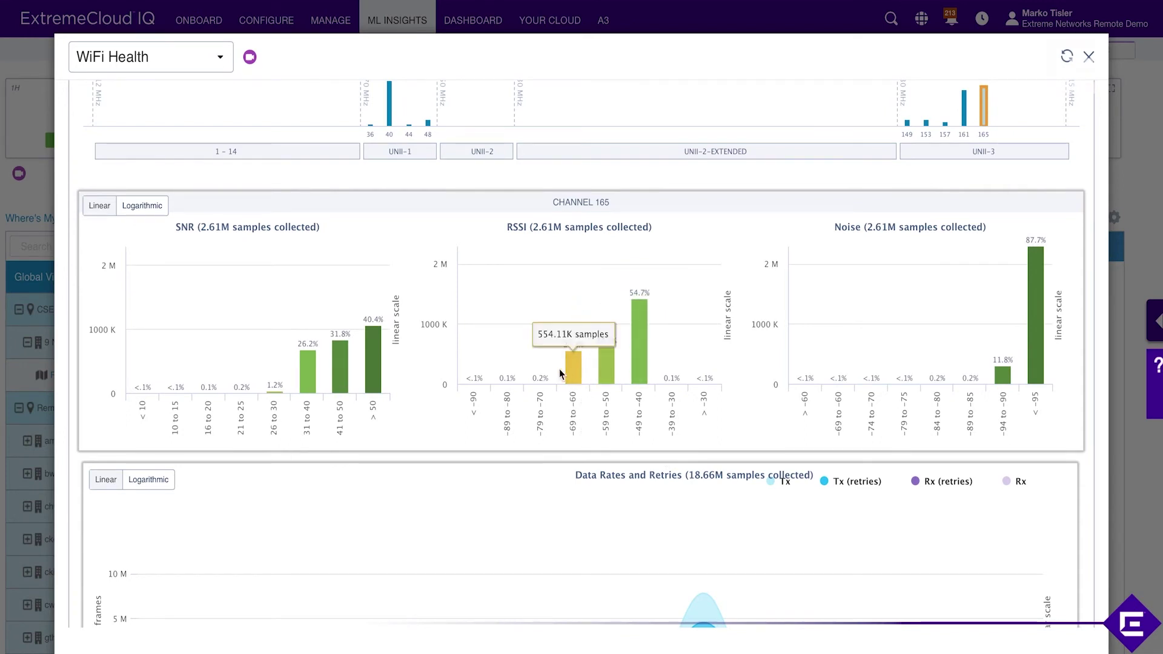
{"action": "mouse_move", "coordinate": [537, 394]}
{"action": "mouse_move", "coordinate": [675, 380]}
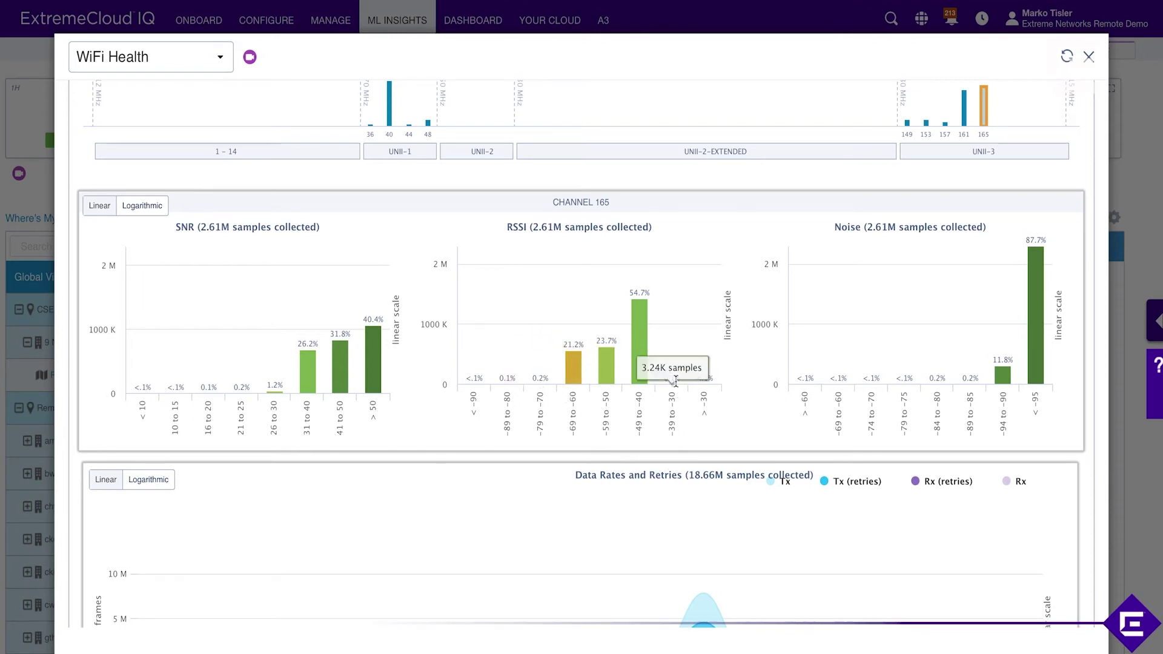
{"action": "mouse_move", "coordinate": [1036, 296]}
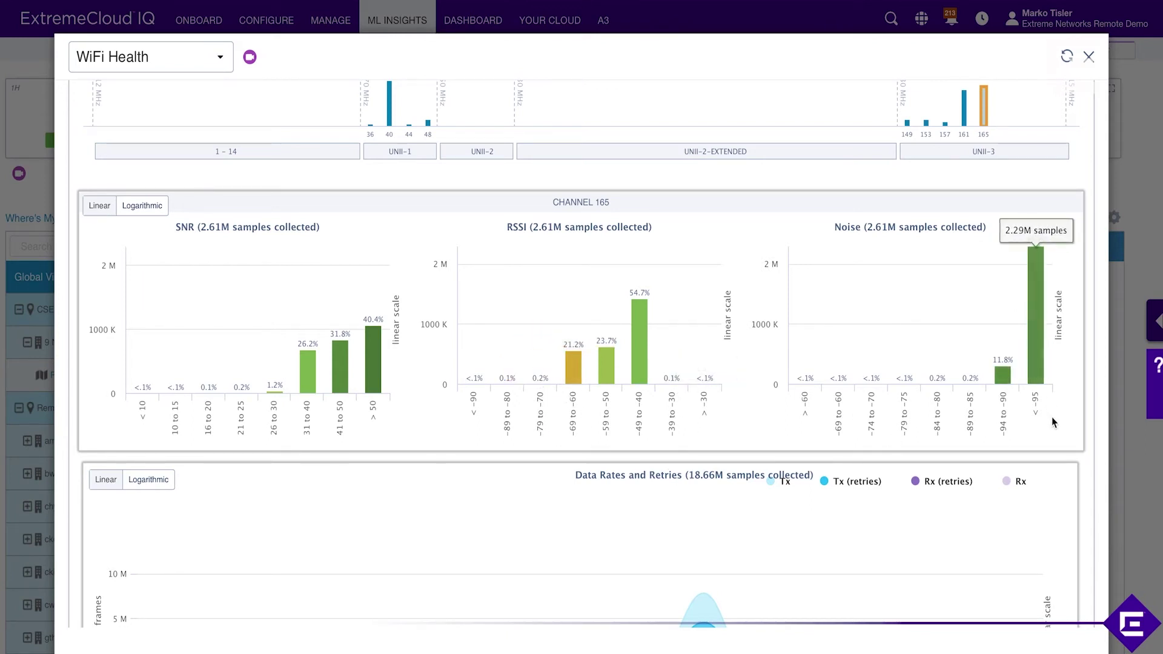
{"action": "mouse_move", "coordinate": [1004, 377]}
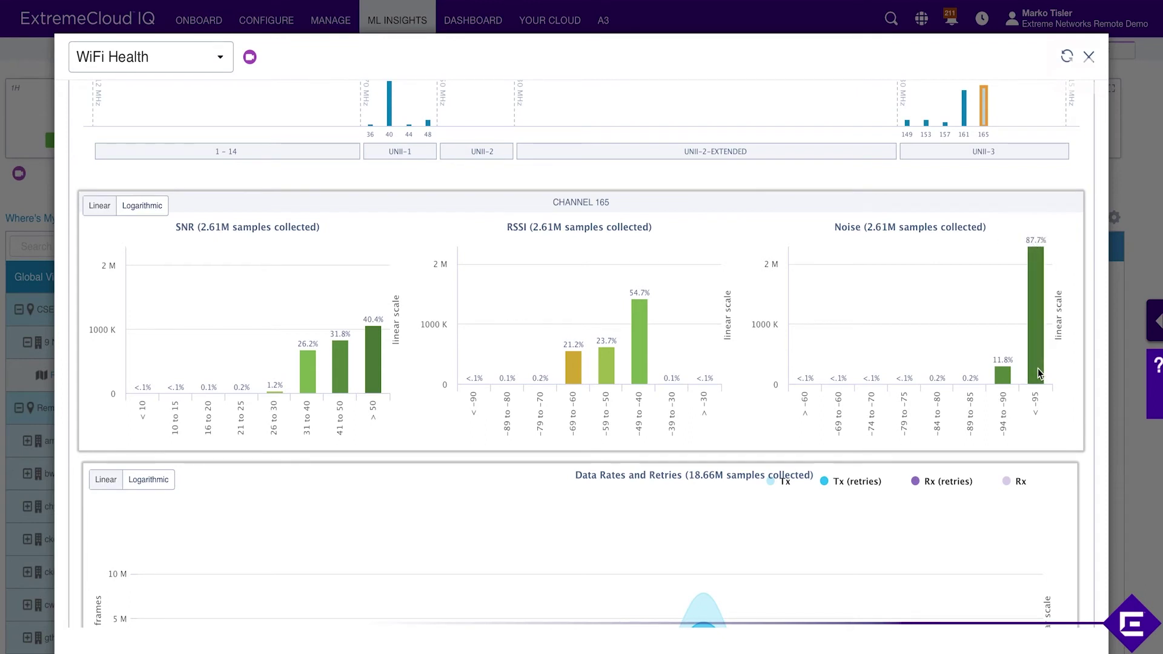
{"action": "scroll", "coordinate": [1038, 368], "scroll_direction": "down", "scroll_amount": 2}
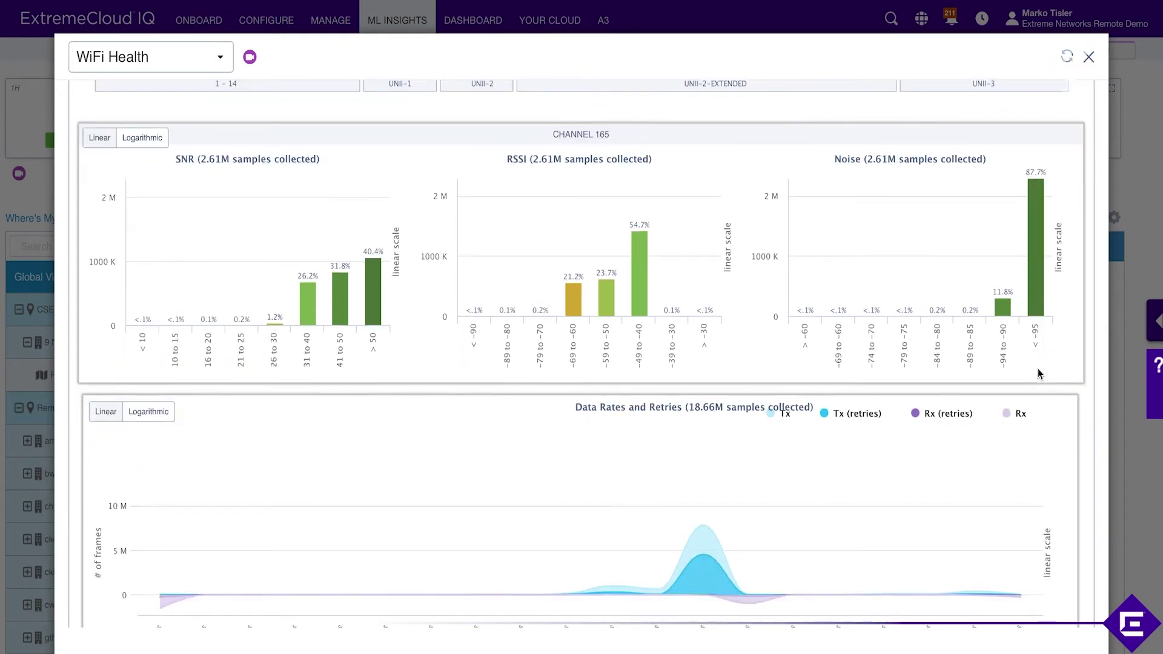
{"action": "scroll", "coordinate": [1038, 372], "scroll_direction": "down", "scroll_amount": 2}
{"action": "scroll", "coordinate": [1038, 372], "scroll_direction": "up", "scroll_amount": 10}
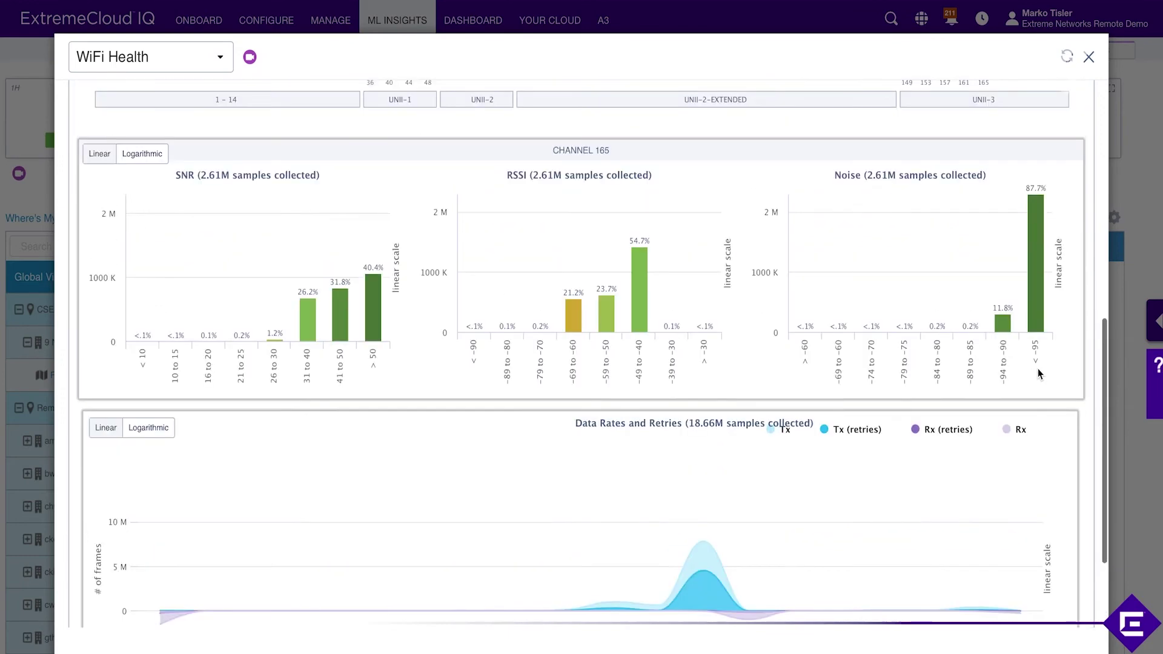
{"action": "scroll", "coordinate": [1038, 372], "scroll_direction": "up", "scroll_amount": 3}
{"action": "scroll", "coordinate": [1037, 372], "scroll_direction": "down", "scroll_amount": 10}
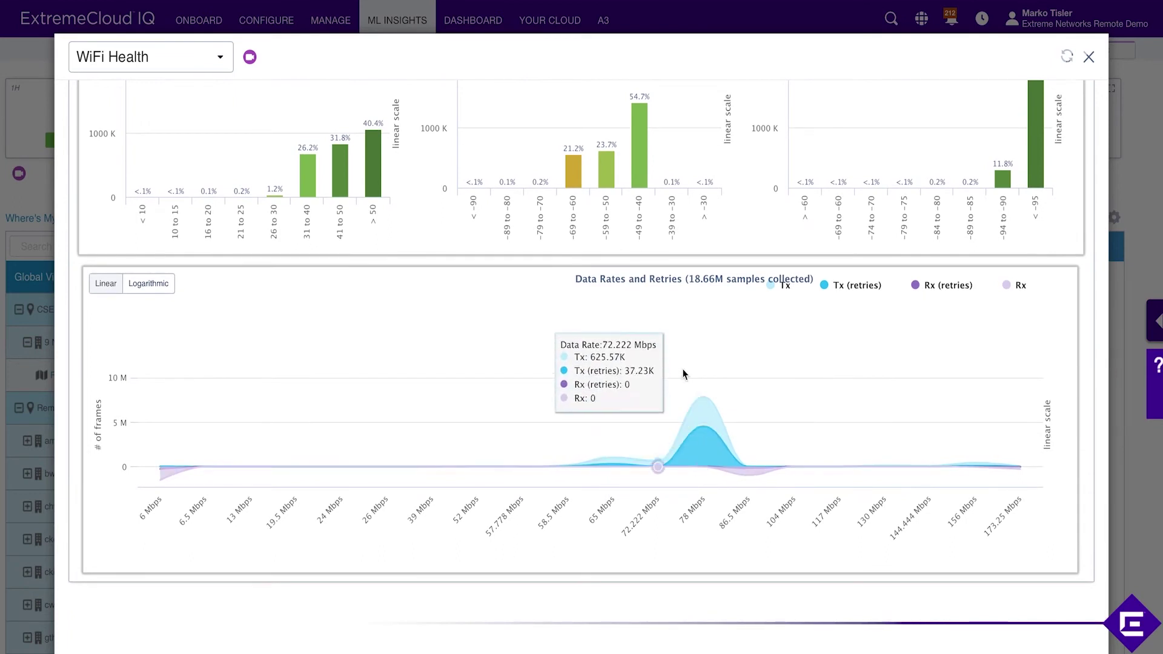
{"action": "mouse_move", "coordinate": [713, 410]}
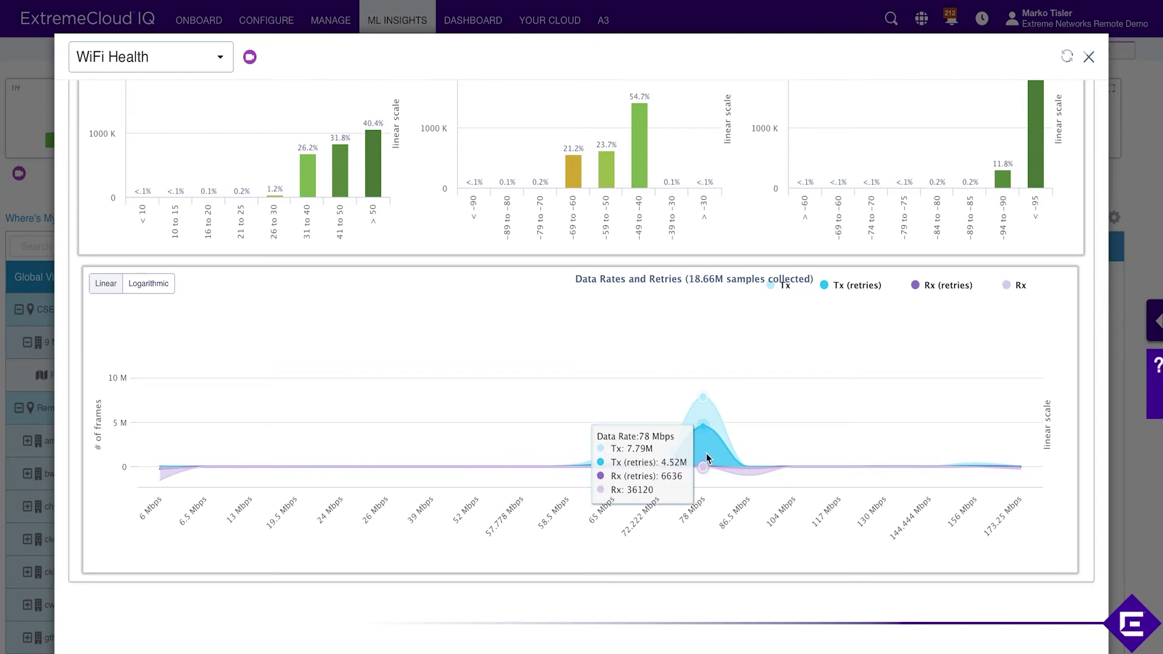
{"action": "scroll", "coordinate": [705, 422], "scroll_direction": "up", "scroll_amount": 15}
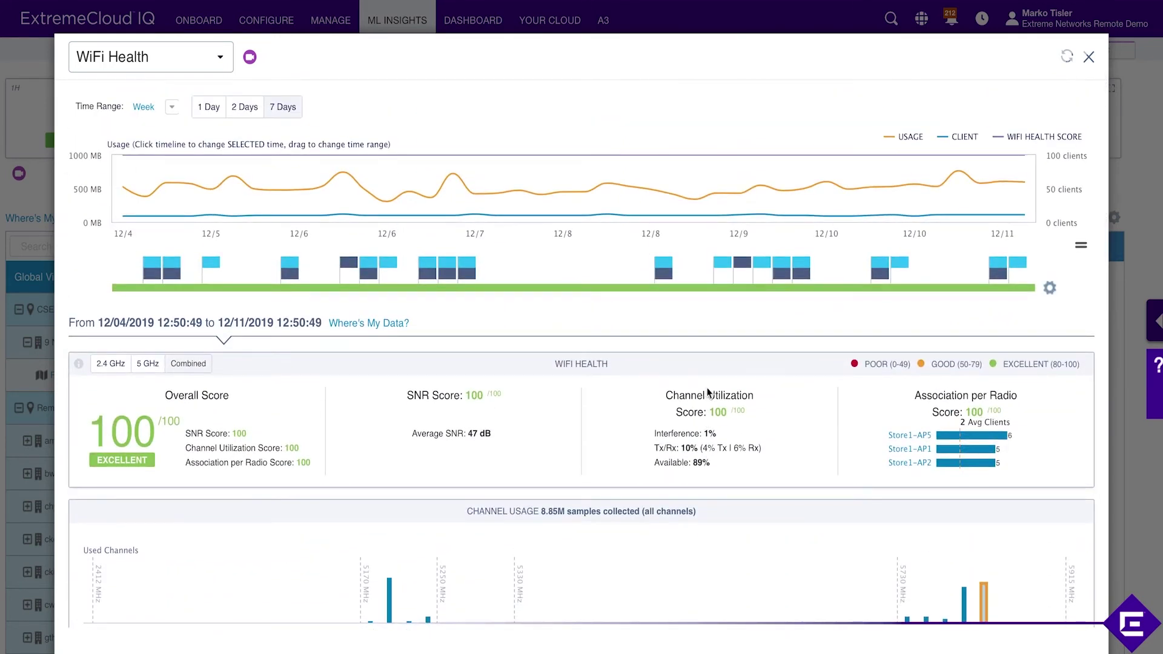
{"action": "scroll", "coordinate": [743, 436], "scroll_direction": "down", "scroll_amount": 1}
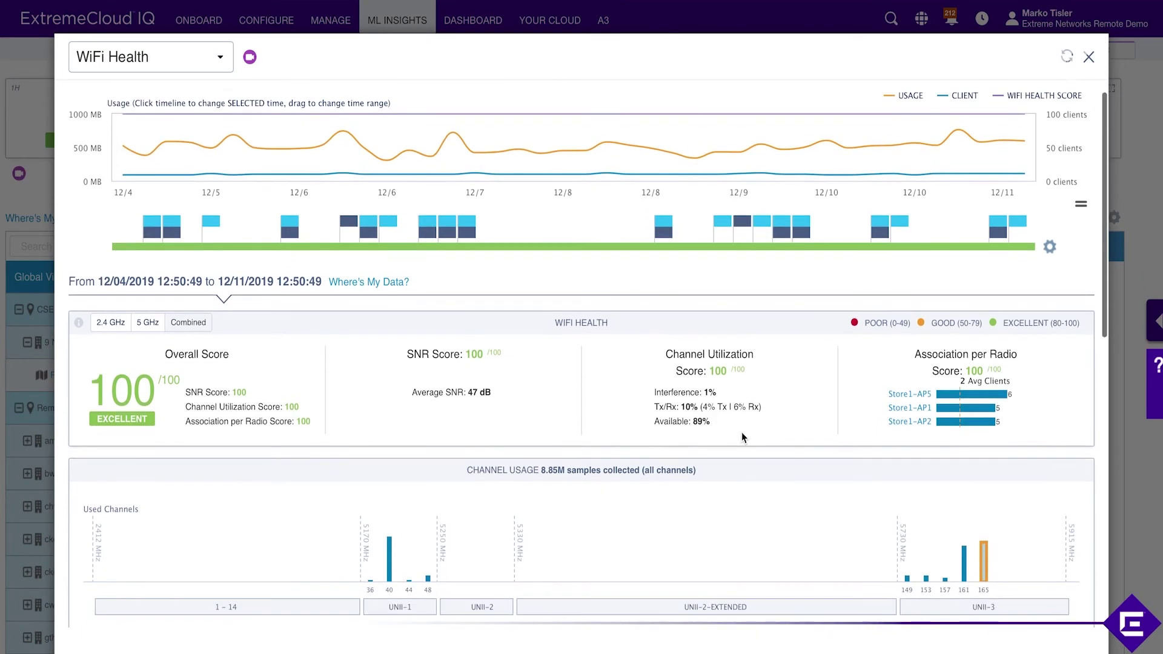
{"action": "scroll", "coordinate": [741, 432], "scroll_direction": "down", "scroll_amount": 1}
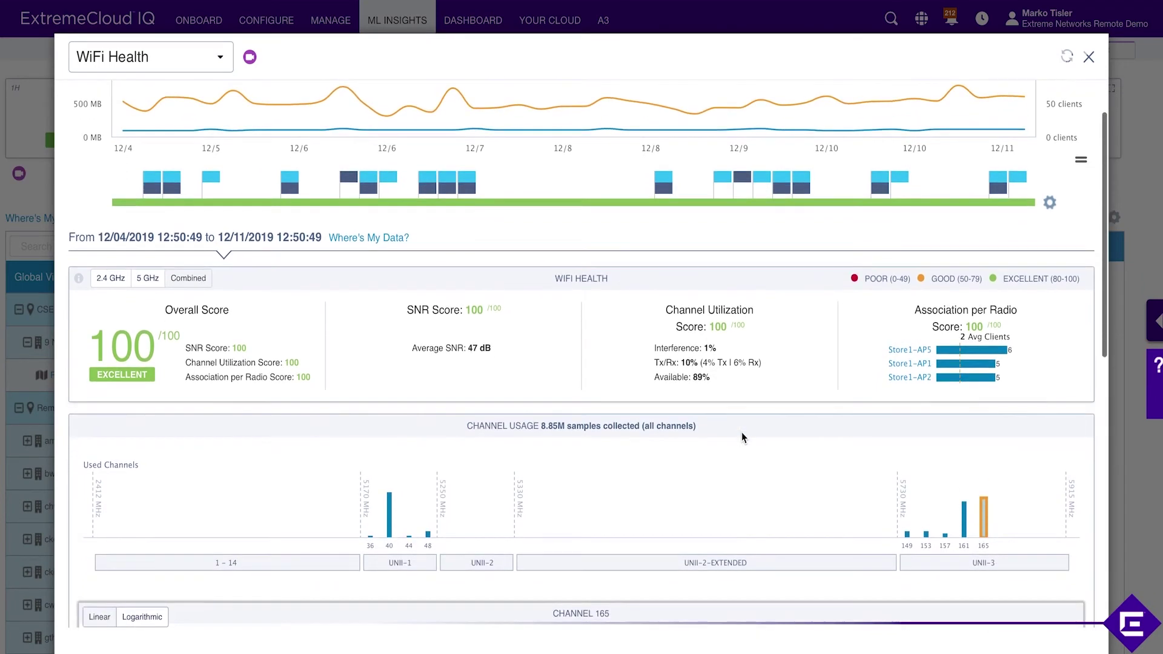
{"action": "scroll", "coordinate": [741, 431], "scroll_direction": "down", "scroll_amount": 12}
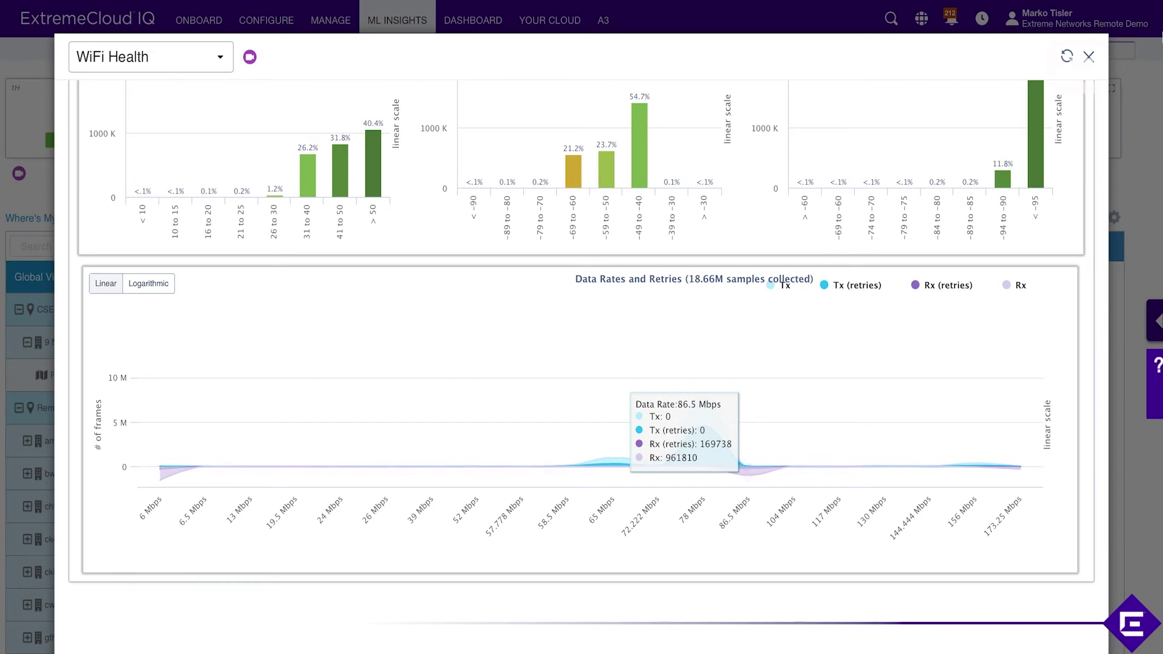
Swap the WiFi Health details for the Network Health report (100 Excellent, 14ms latency).
{"action": "left_click", "coordinate": [1088, 56]}
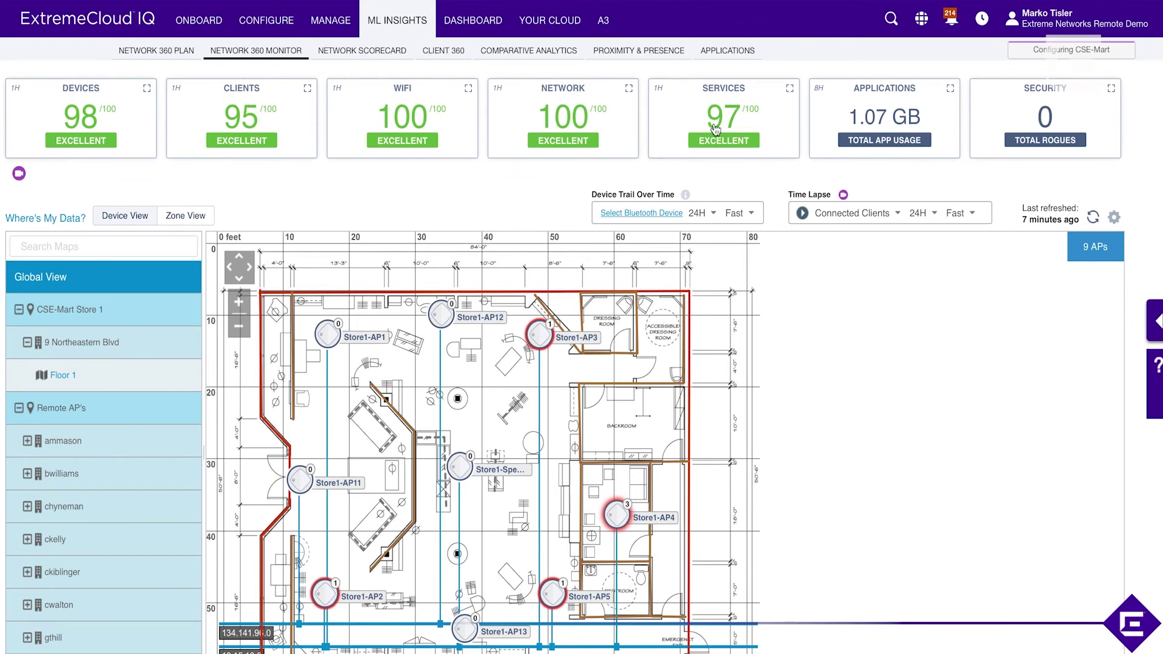
{"action": "left_click", "coordinate": [628, 89]}
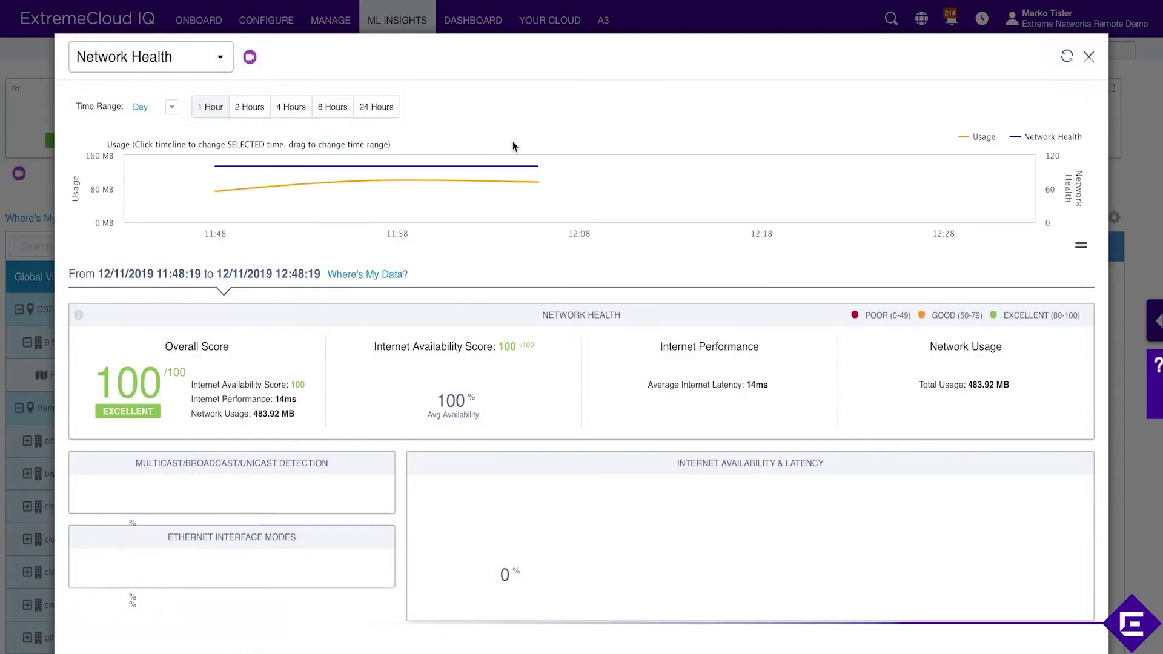
Set Network Health to Week 12/04–12/11 and review its 17ms latency and 92.48 GB usage.
{"action": "left_click", "coordinate": [172, 108]}
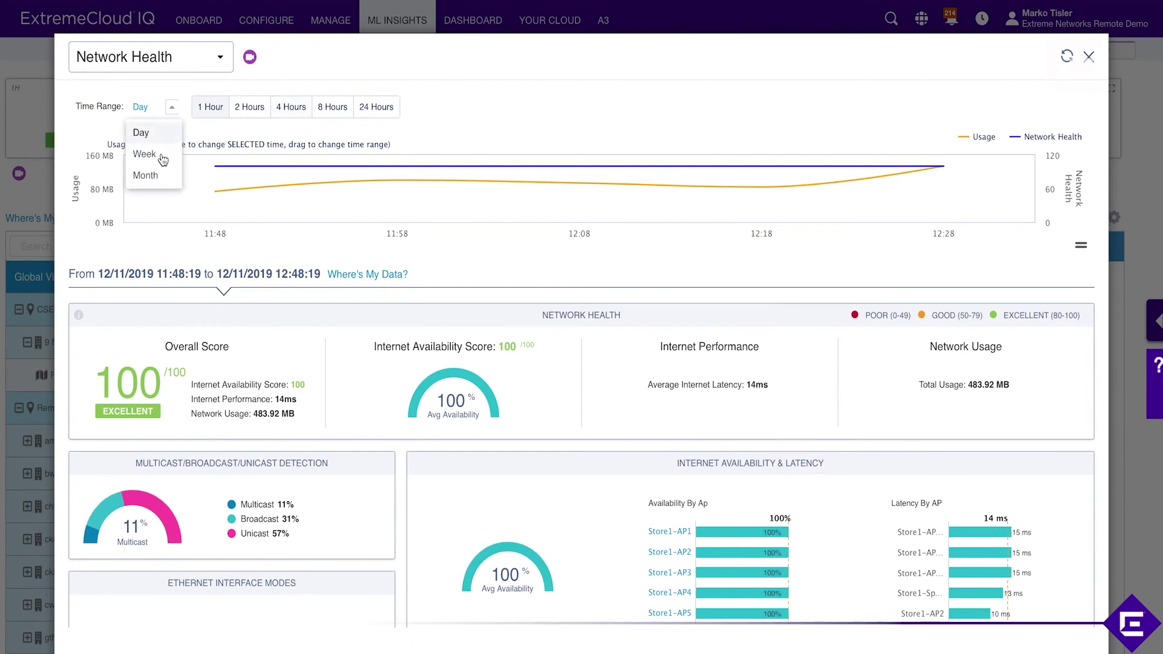
{"action": "left_click", "coordinate": [145, 154]}
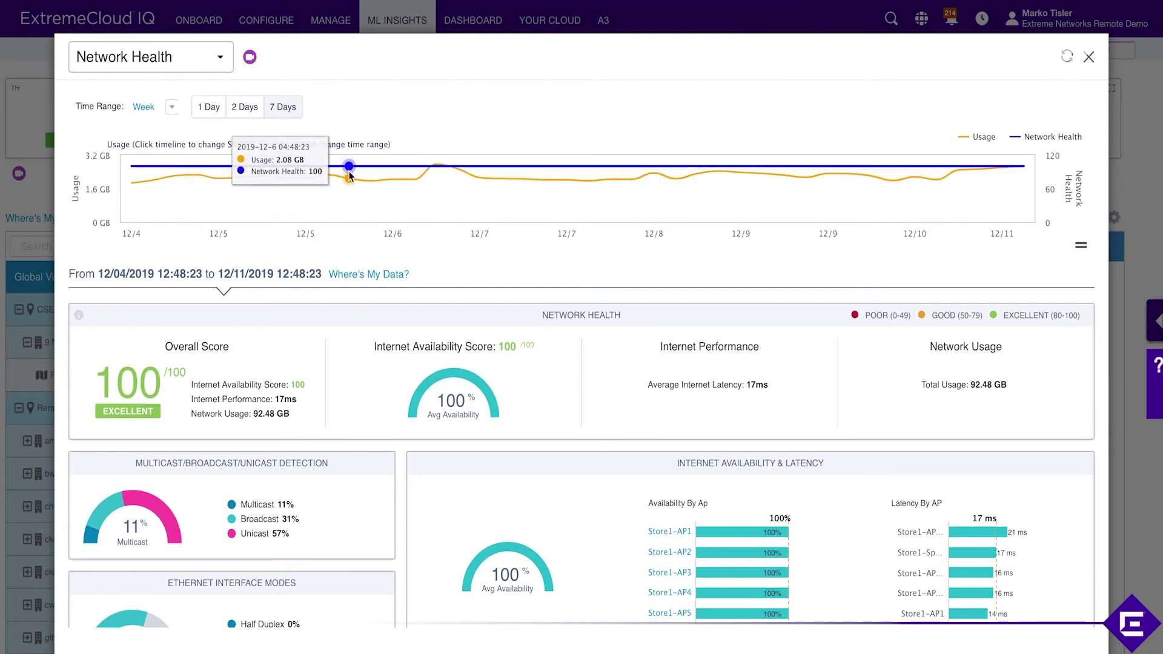
{"action": "scroll", "coordinate": [444, 288], "scroll_direction": "down", "scroll_amount": 1}
{"action": "scroll", "coordinate": [444, 289], "scroll_direction": "down", "scroll_amount": 3}
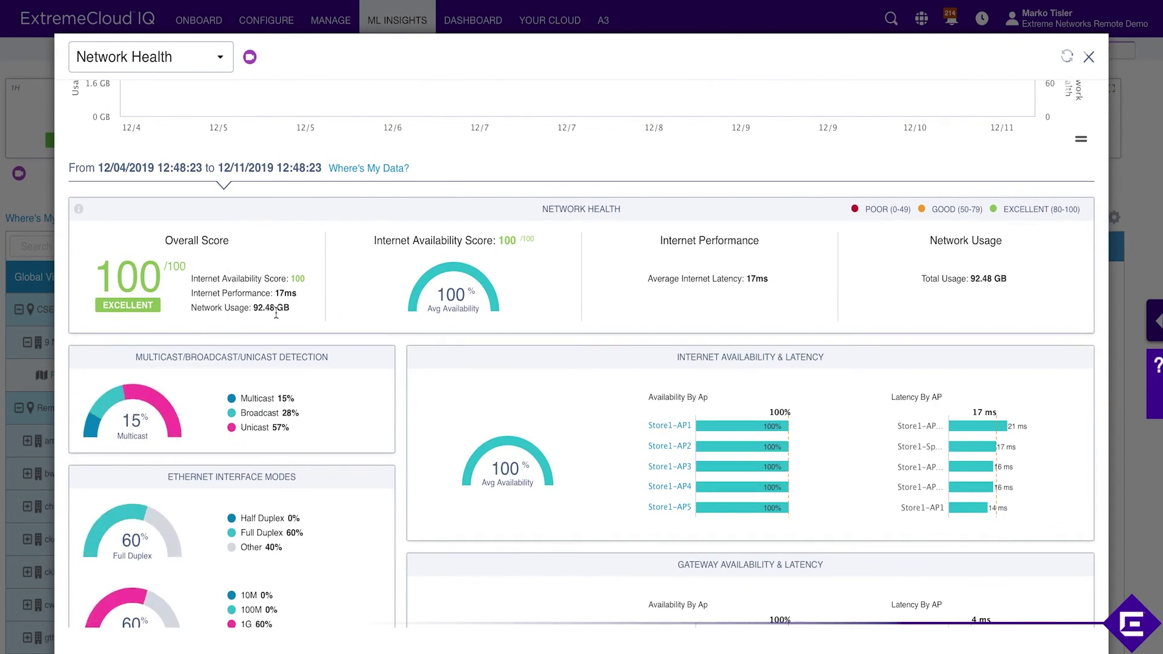
{"action": "scroll", "coordinate": [276, 313], "scroll_direction": "down", "scroll_amount": 3}
{"action": "scroll", "coordinate": [277, 315], "scroll_direction": "up", "scroll_amount": 2}
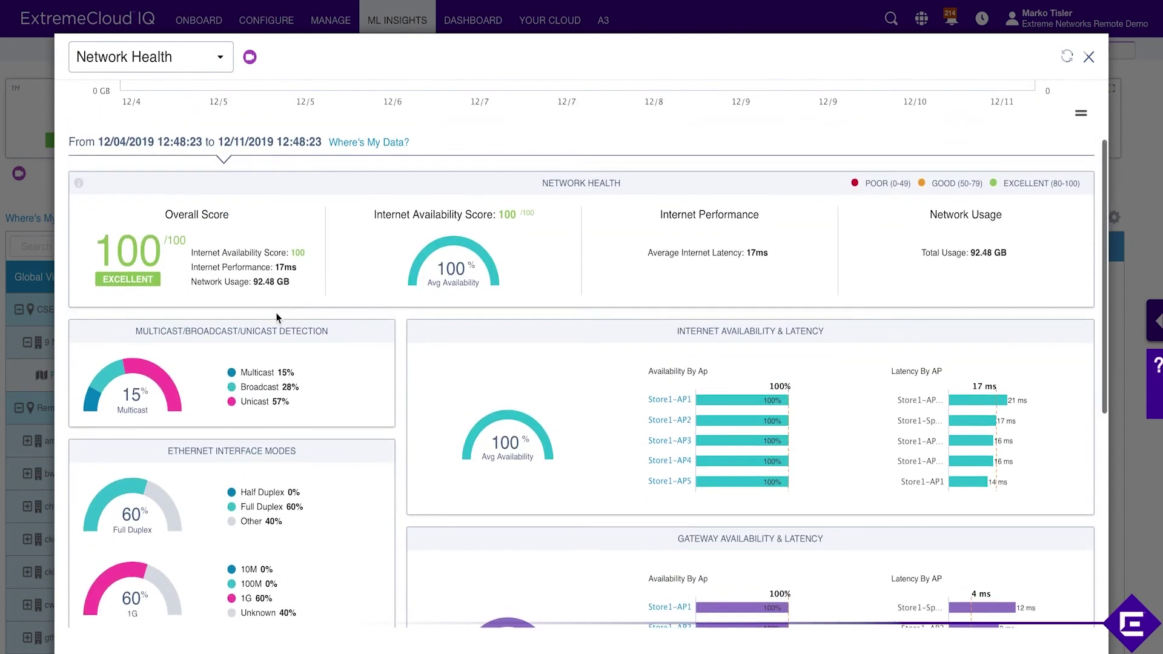
{"action": "scroll", "coordinate": [275, 313], "scroll_direction": "down", "scroll_amount": 3}
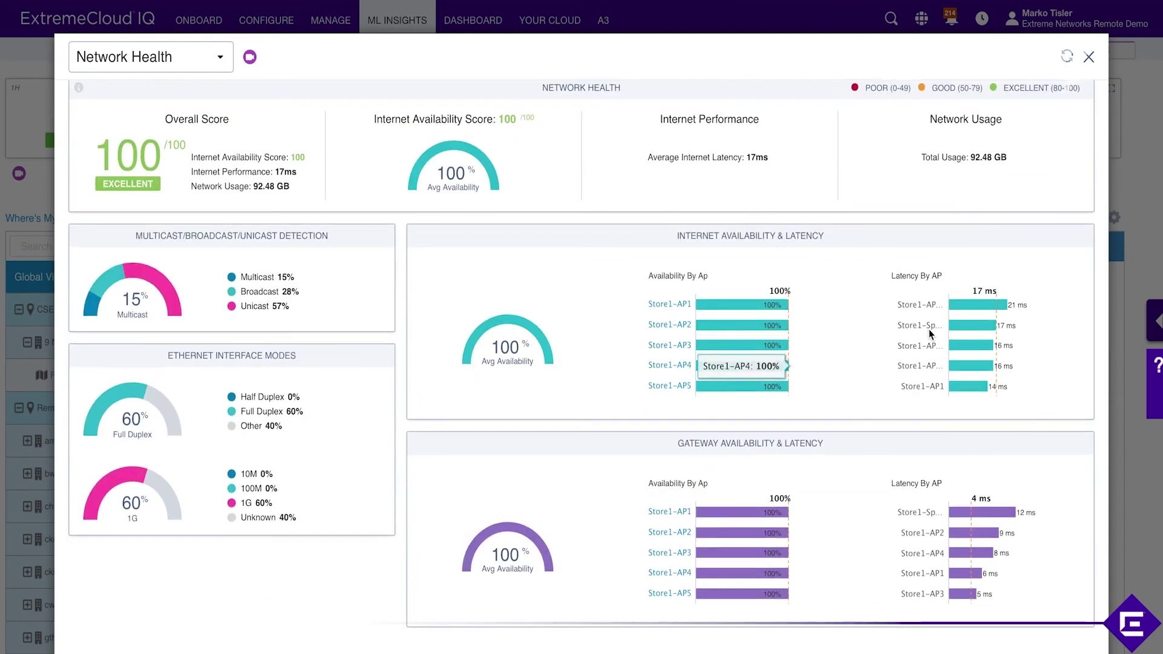
{"action": "mouse_move", "coordinate": [952, 312]}
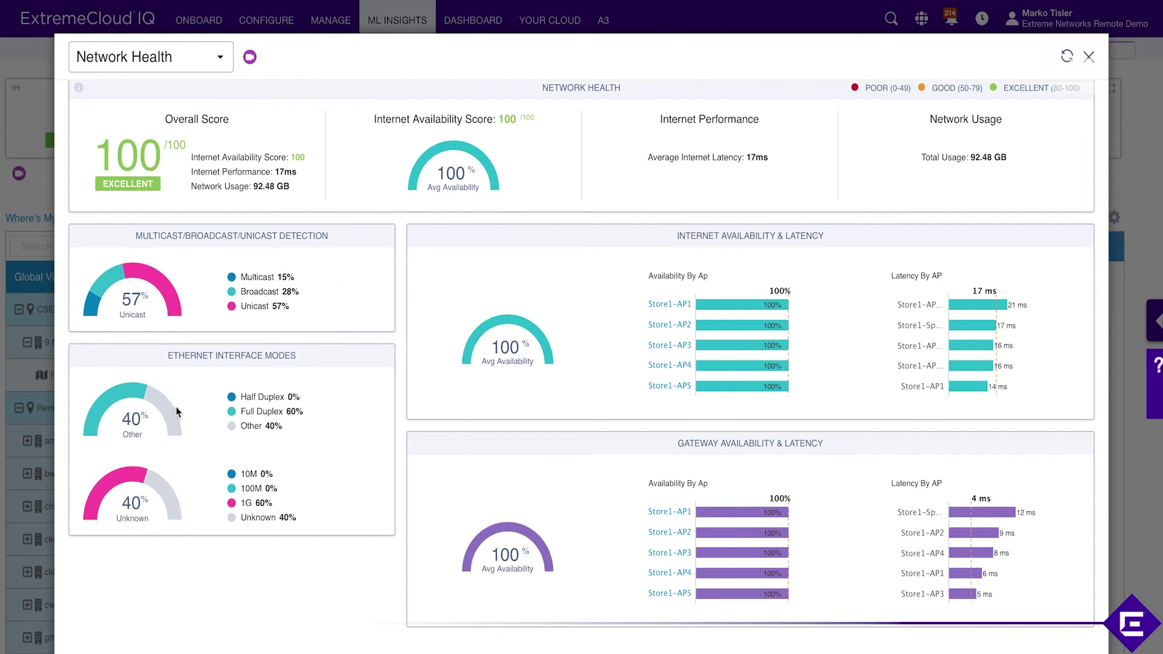
{"action": "scroll", "coordinate": [209, 369], "scroll_direction": "up", "scroll_amount": 3}
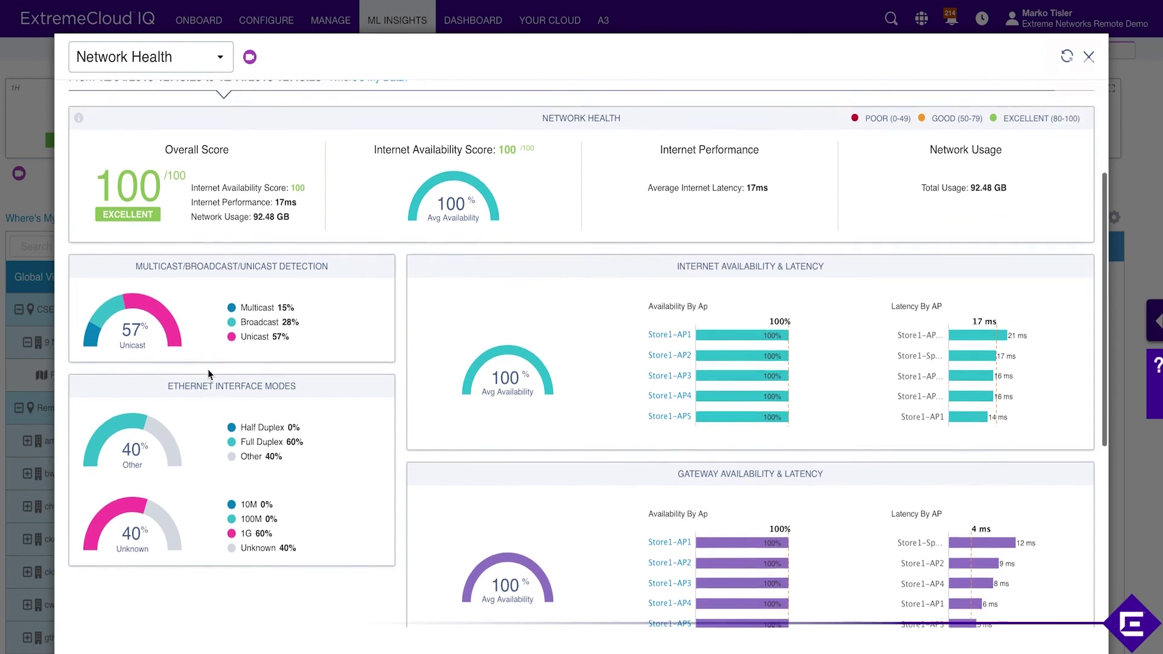
{"action": "scroll", "coordinate": [208, 369], "scroll_direction": "up", "scroll_amount": 1}
{"action": "scroll", "coordinate": [209, 369], "scroll_direction": "down", "scroll_amount": 1}
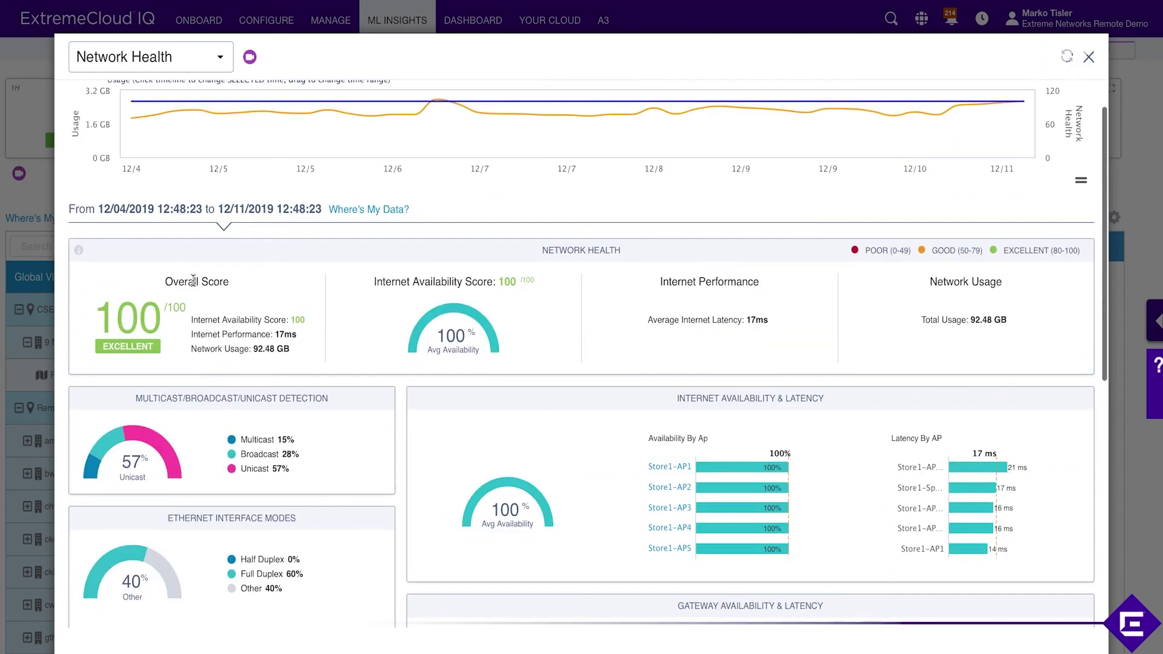
{"action": "scroll", "coordinate": [185, 160], "scroll_direction": "up", "scroll_amount": 1}
Switch Network Health to Month 11/11–12/11 and review its 23ms latency and 366.08 GB usage.
{"action": "left_click", "coordinate": [172, 109]}
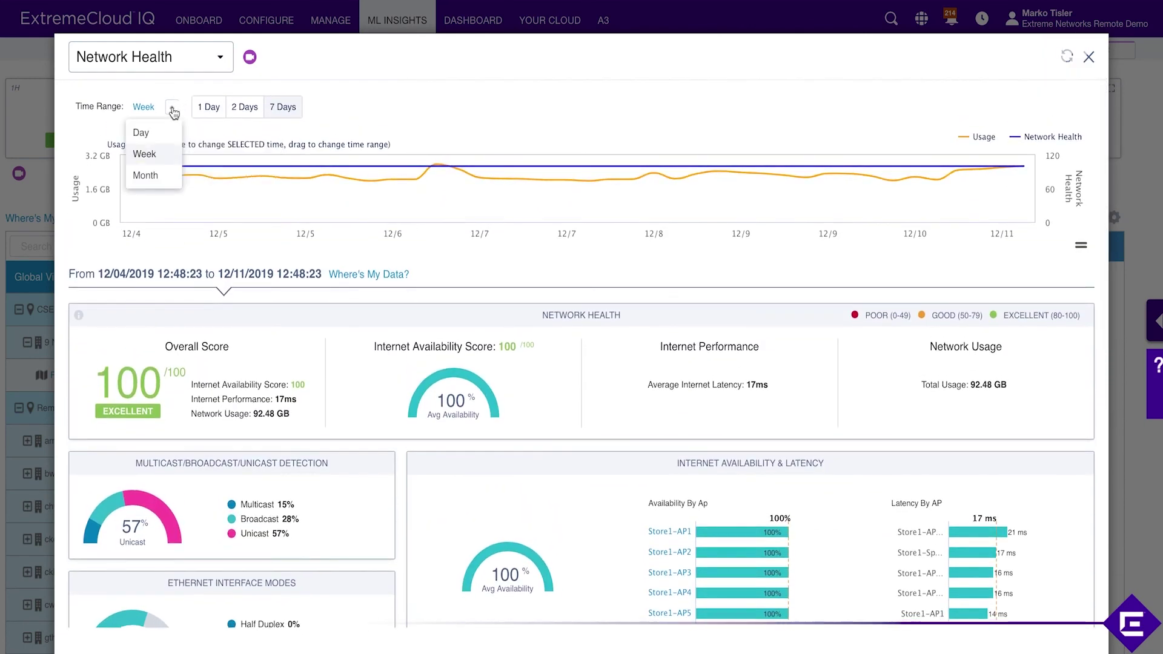
{"action": "left_click", "coordinate": [156, 176]}
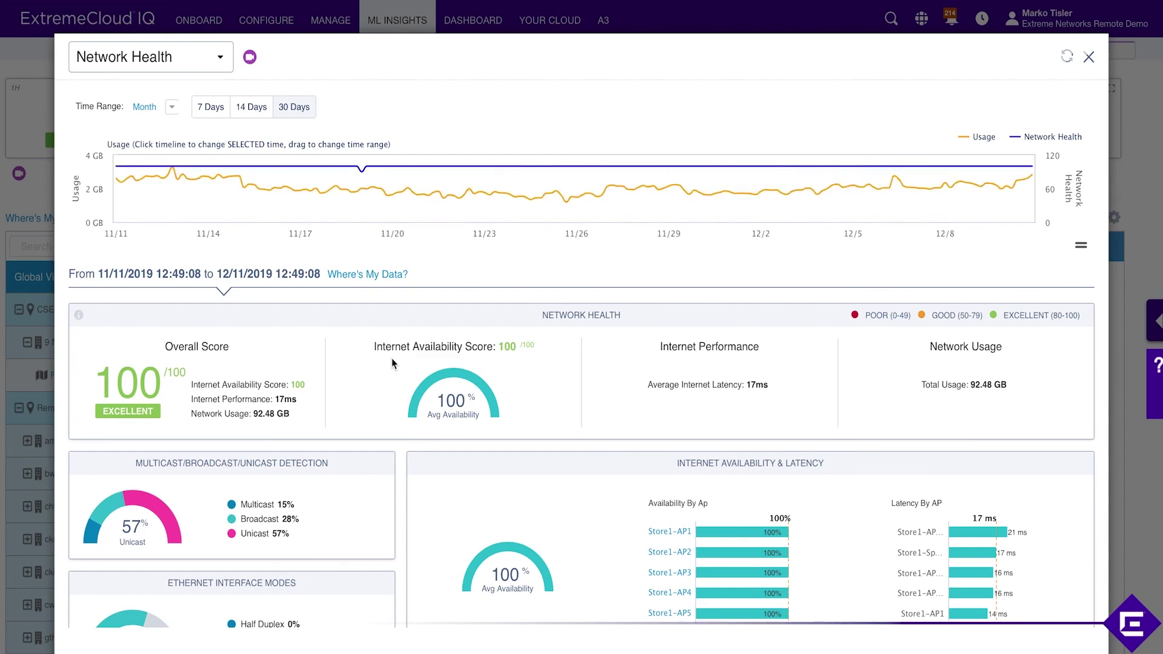
{"action": "scroll", "coordinate": [441, 431], "scroll_direction": "down", "scroll_amount": 3}
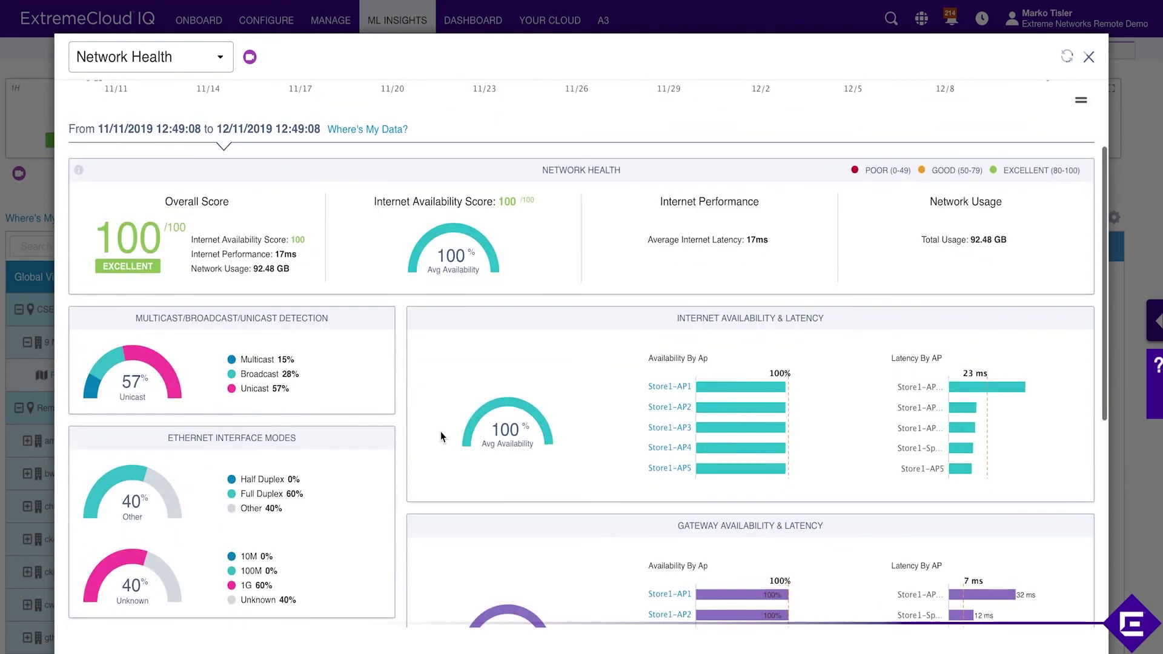
{"action": "scroll", "coordinate": [441, 435], "scroll_direction": "down", "scroll_amount": 6}
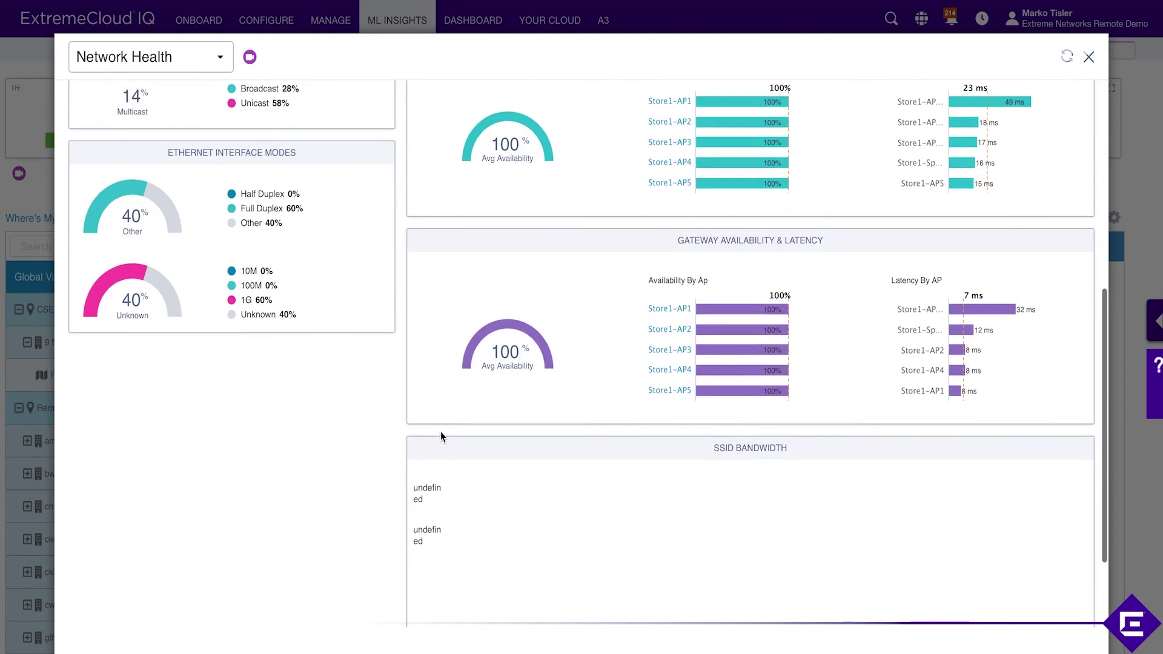
{"action": "scroll", "coordinate": [441, 431], "scroll_direction": "up", "scroll_amount": 7}
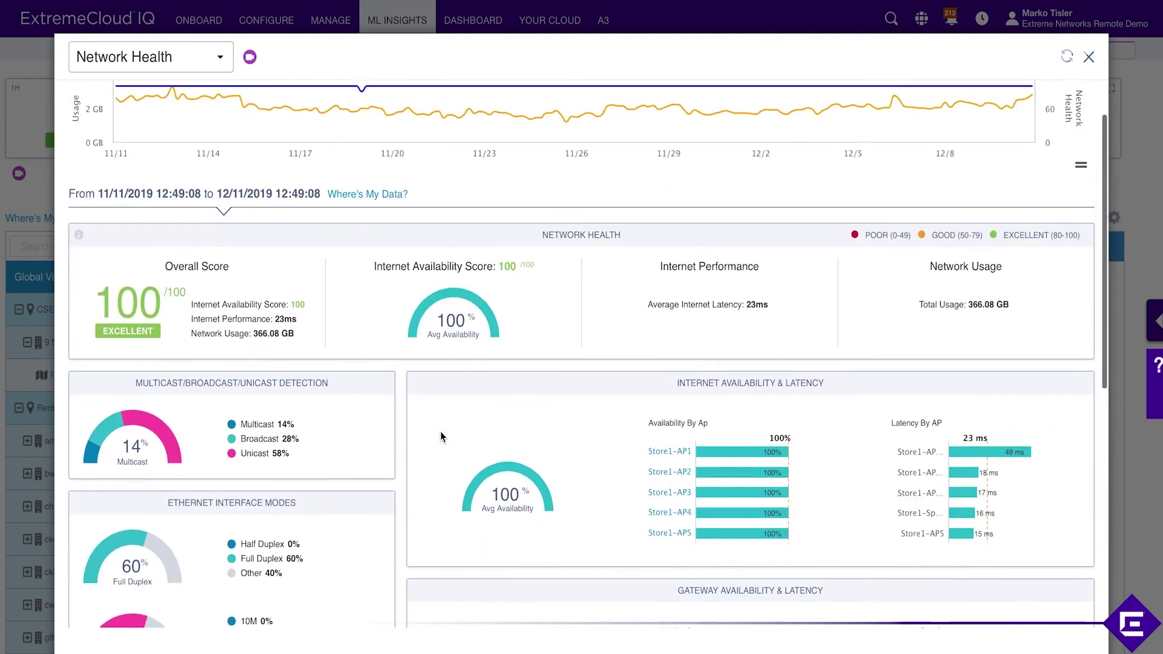
{"action": "scroll", "coordinate": [441, 431], "scroll_direction": "up", "scroll_amount": 1}
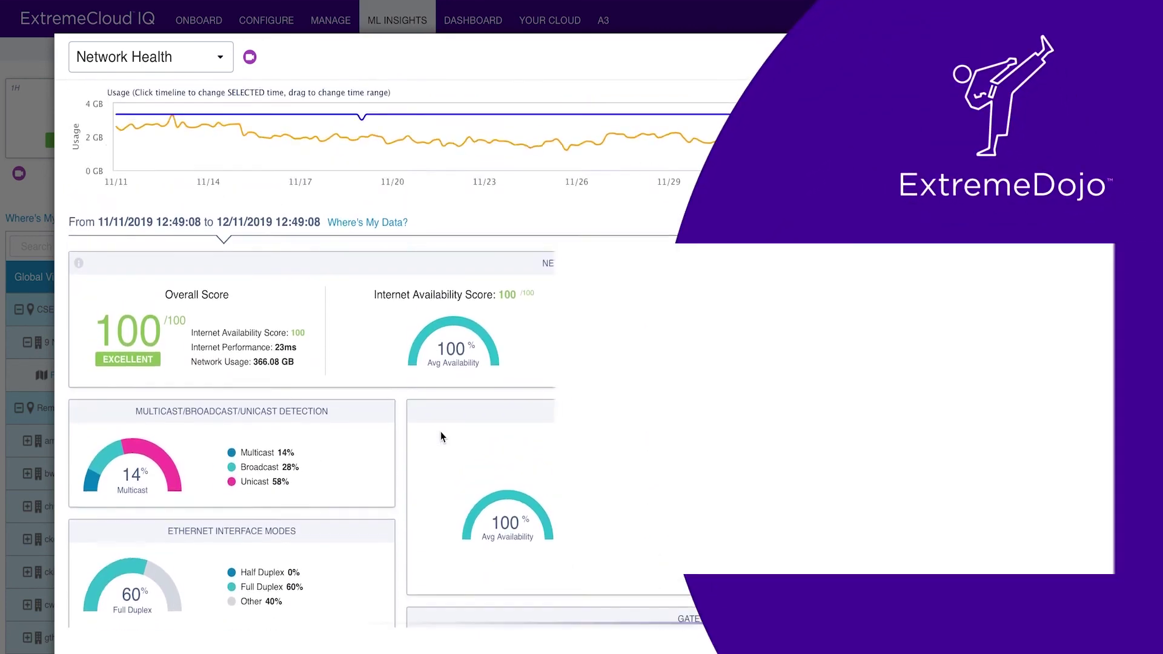
{"action": "scroll", "coordinate": [441, 431], "scroll_direction": "up", "scroll_amount": 2}
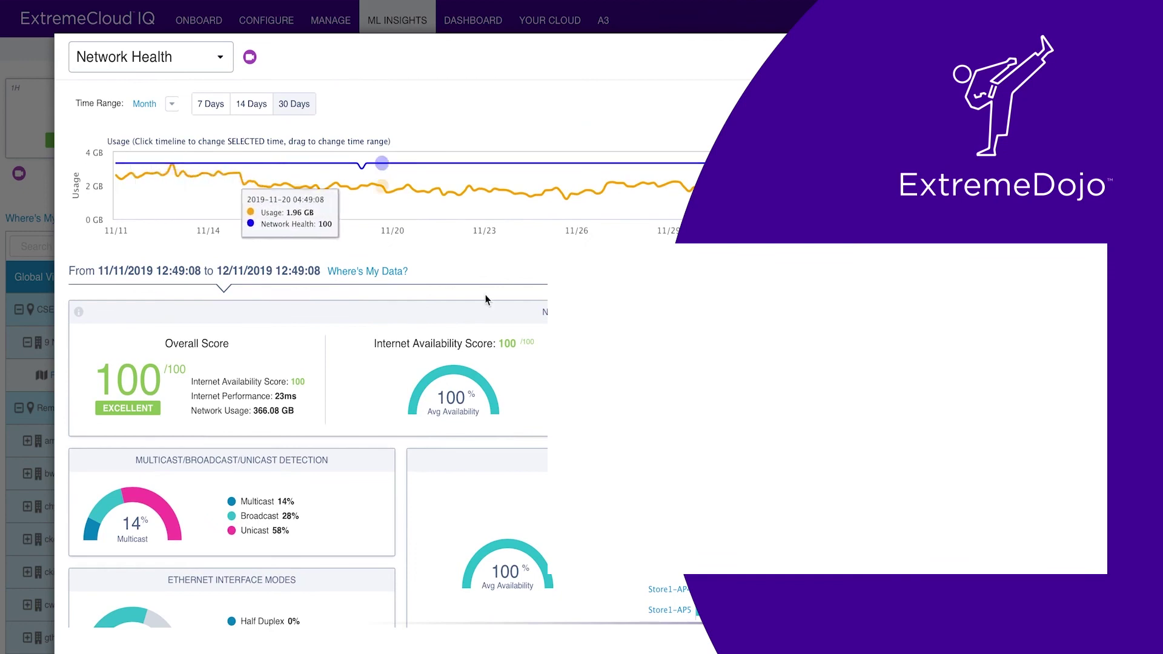
{"action": "scroll", "coordinate": [486, 299], "scroll_direction": "down", "scroll_amount": 6}
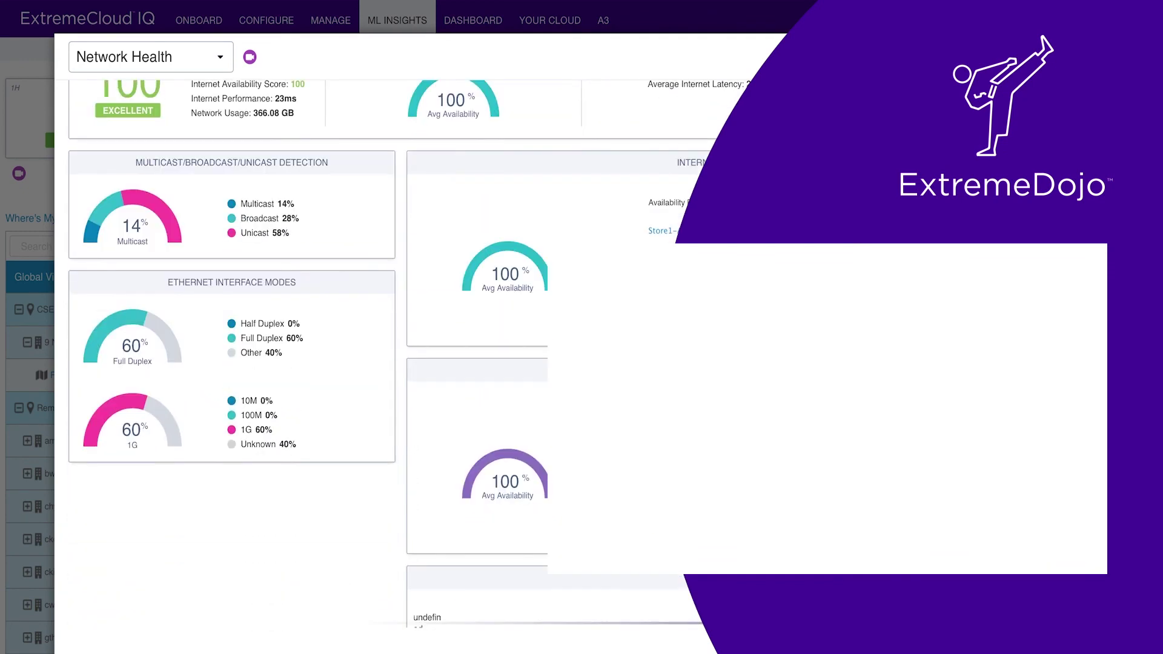